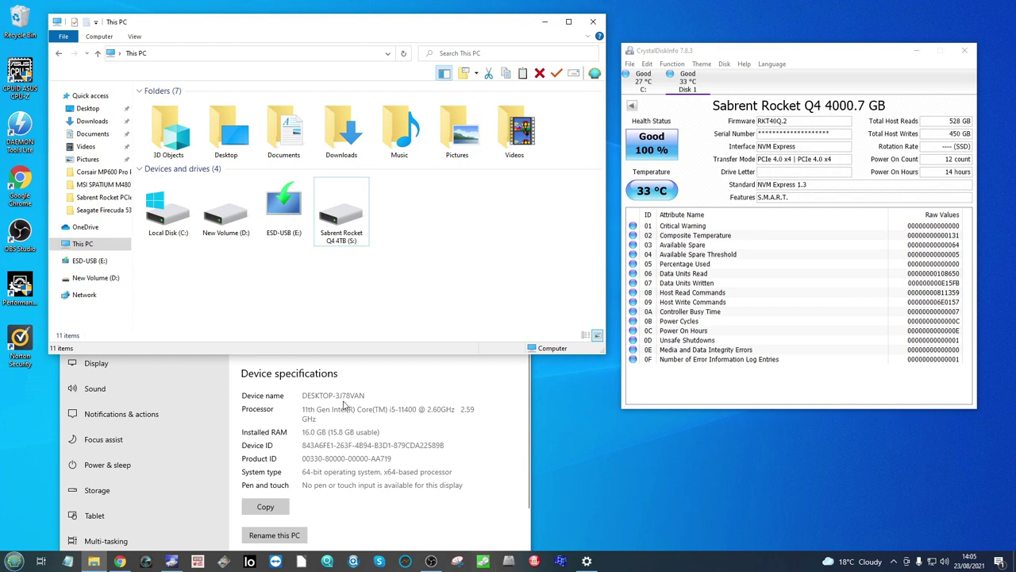
- Bring the Windows About settings page to the front
left_click(346, 406)
- Highlight the processor and Windows 10 Pro edition, then open the empty Sabrent Rocket Q4 4TB (S:) drive
left_click_drag(399, 254, 414, 118)
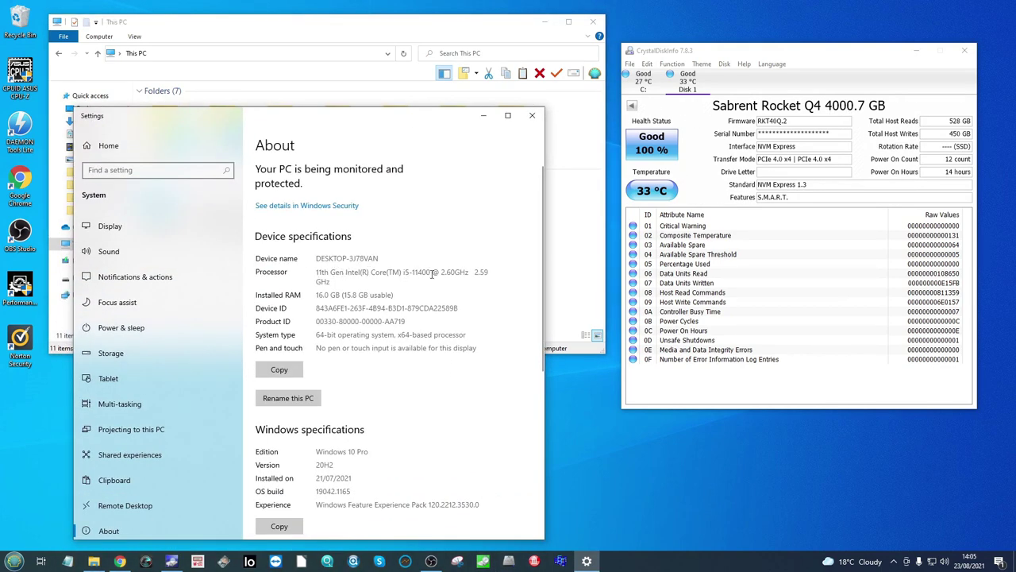
left_click_drag(445, 271, 321, 295)
left_click(431, 561)
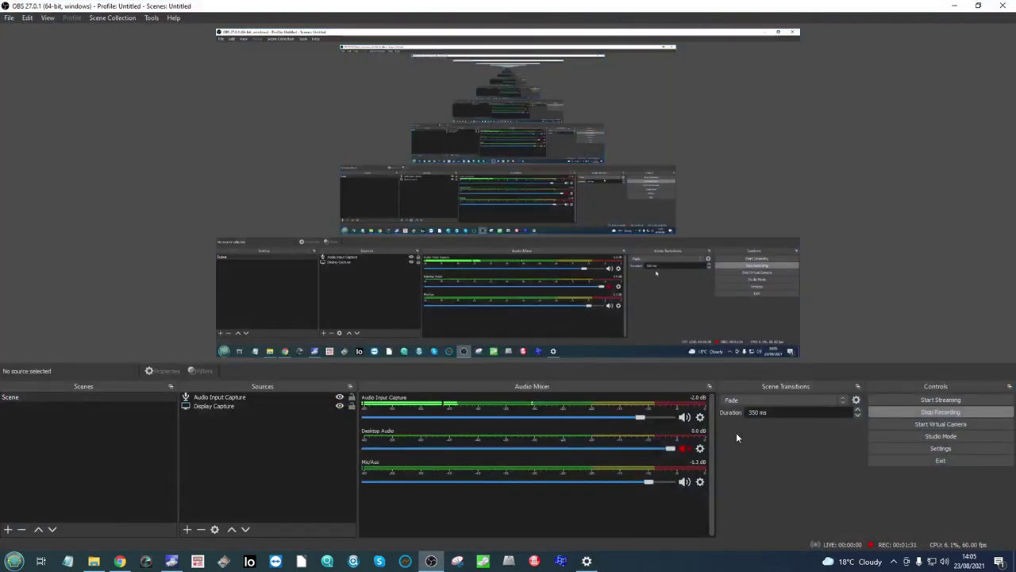
left_click(957, 6)
left_click_drag(370, 452, 322, 454)
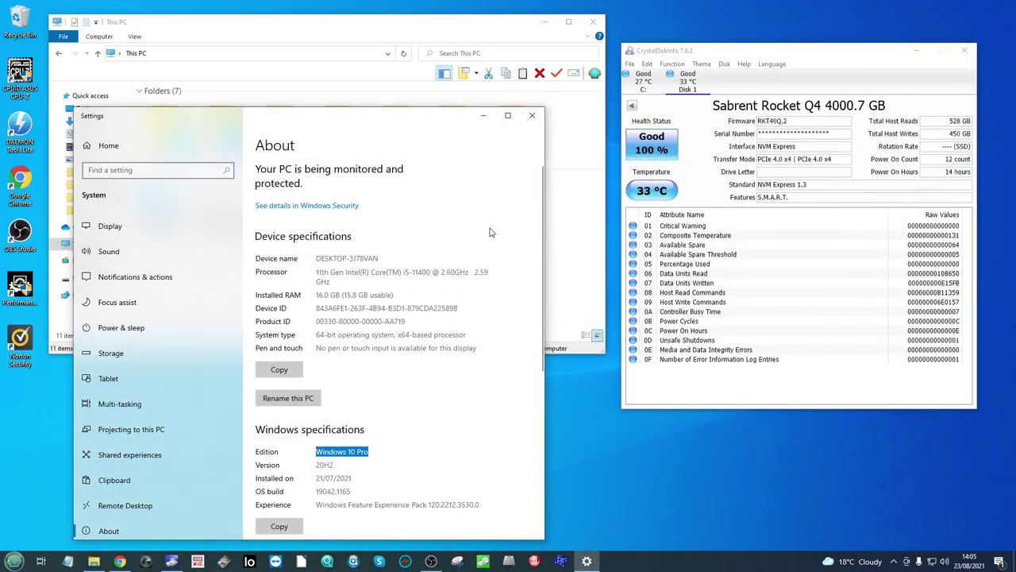
left_click(364, 42)
double_click(352, 220)
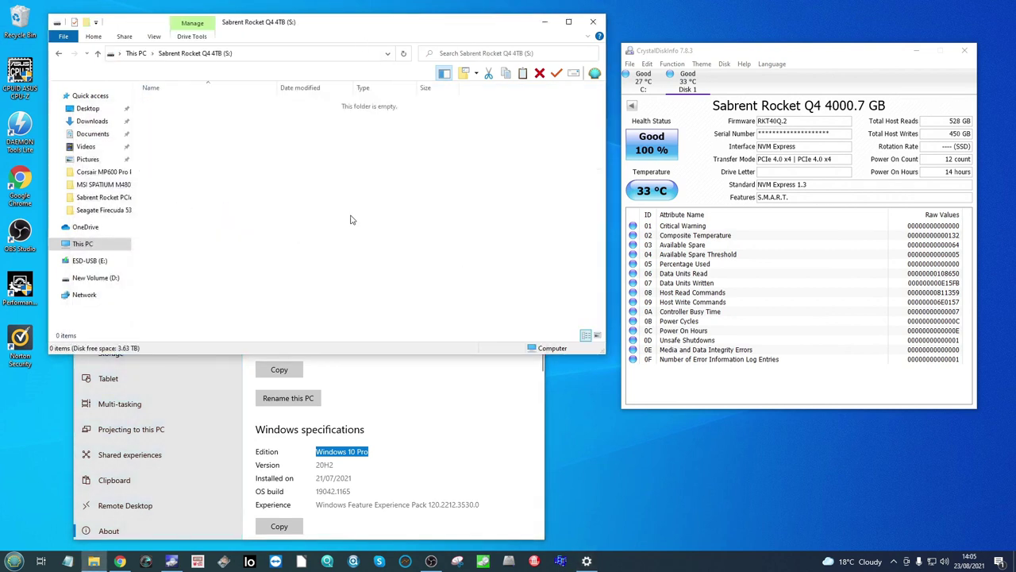
- Compare free space on D: and S: in This PC, then refresh CrystalDiskInfo's drive readings
left_click(136, 53)
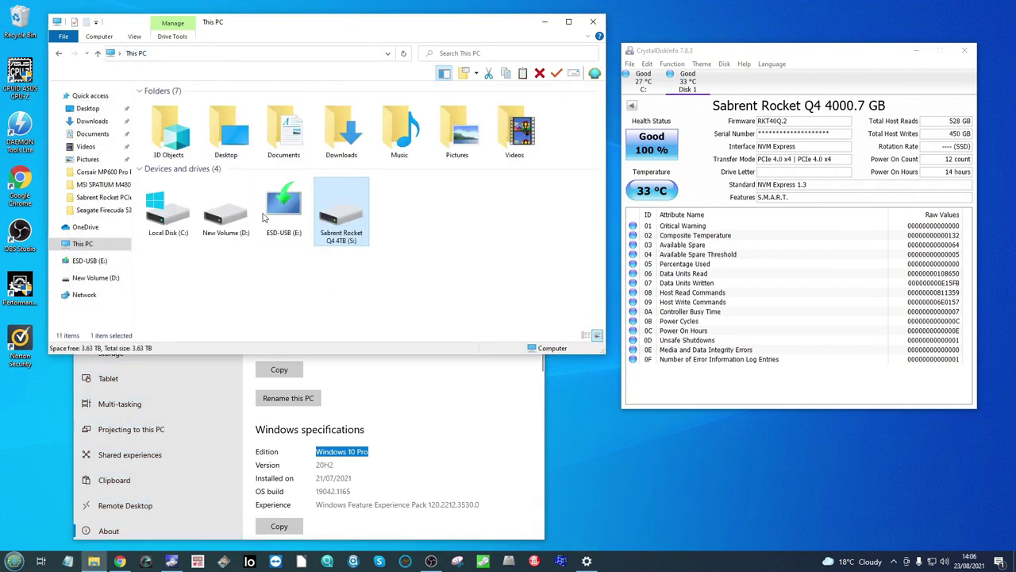
left_click(214, 223)
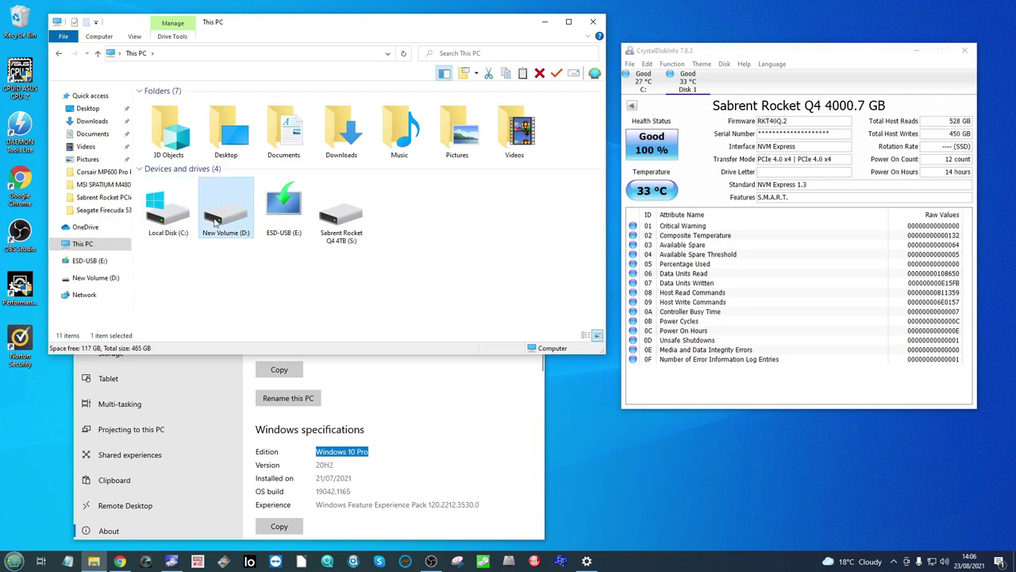
left_click(338, 225)
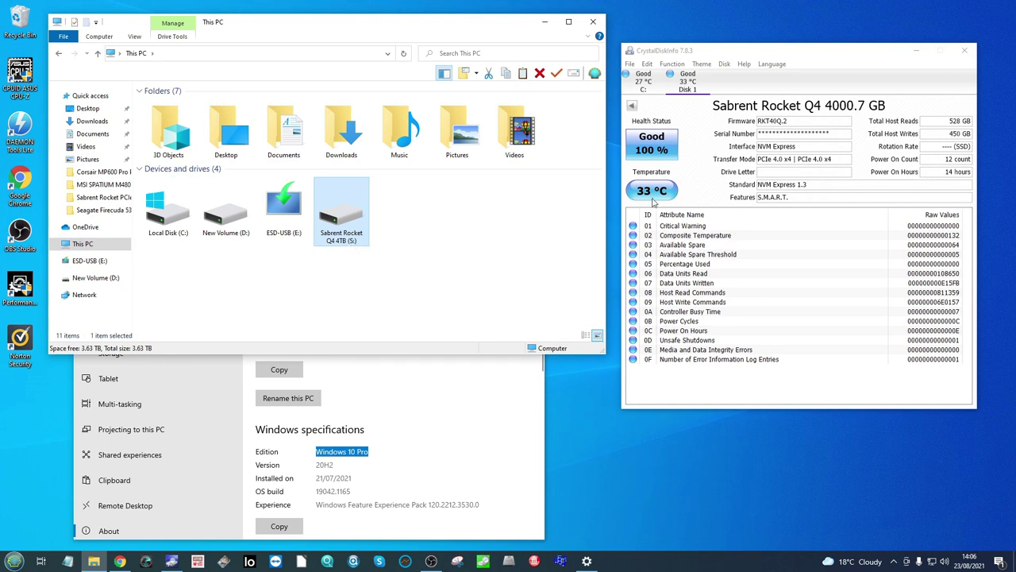
left_click(672, 64)
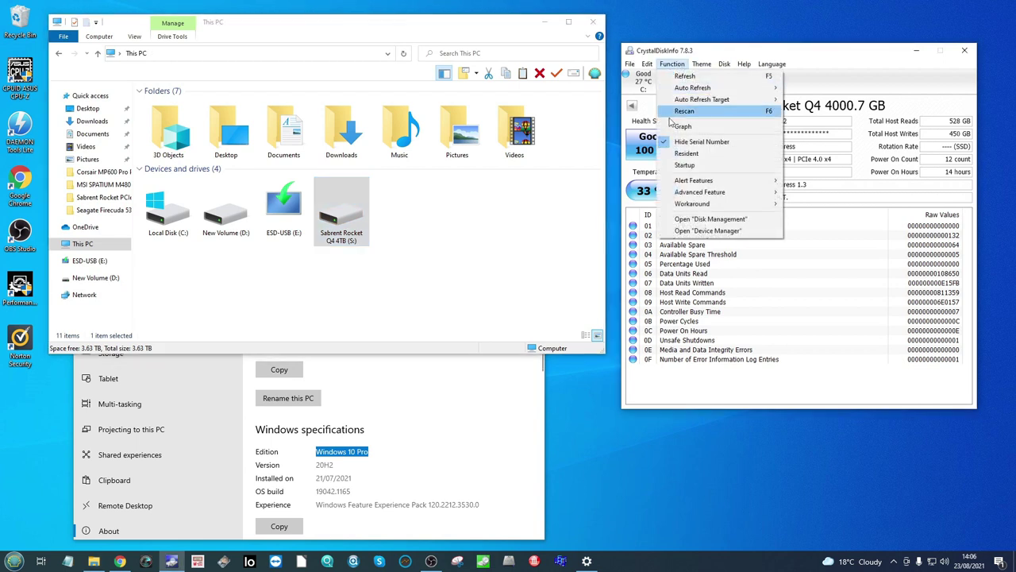
left_click(689, 77)
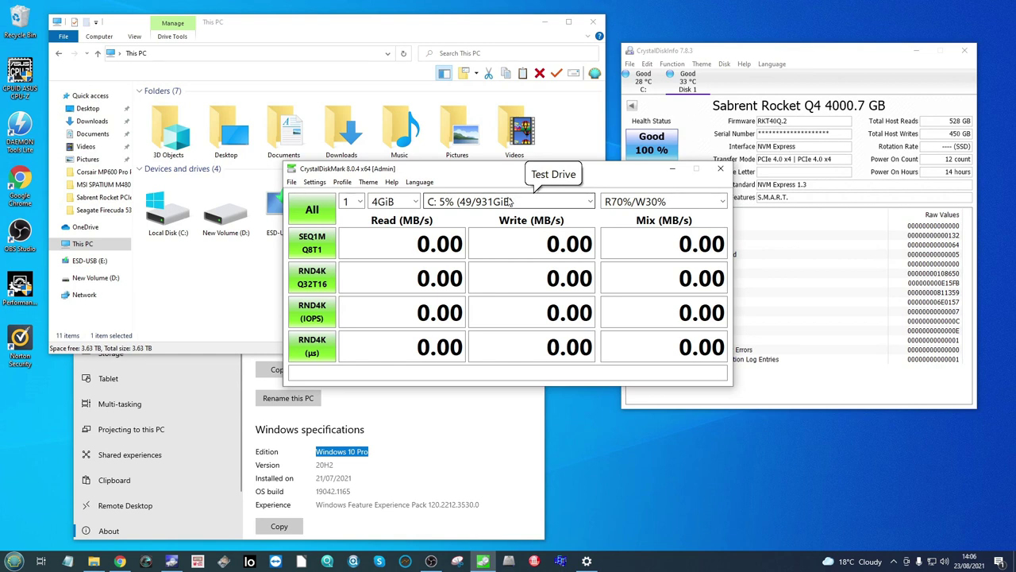
- Point CrystalDiskMark at drive S: (0/3726GiB), keeping the 4GiB test size
left_click_drag(485, 174, 362, 70)
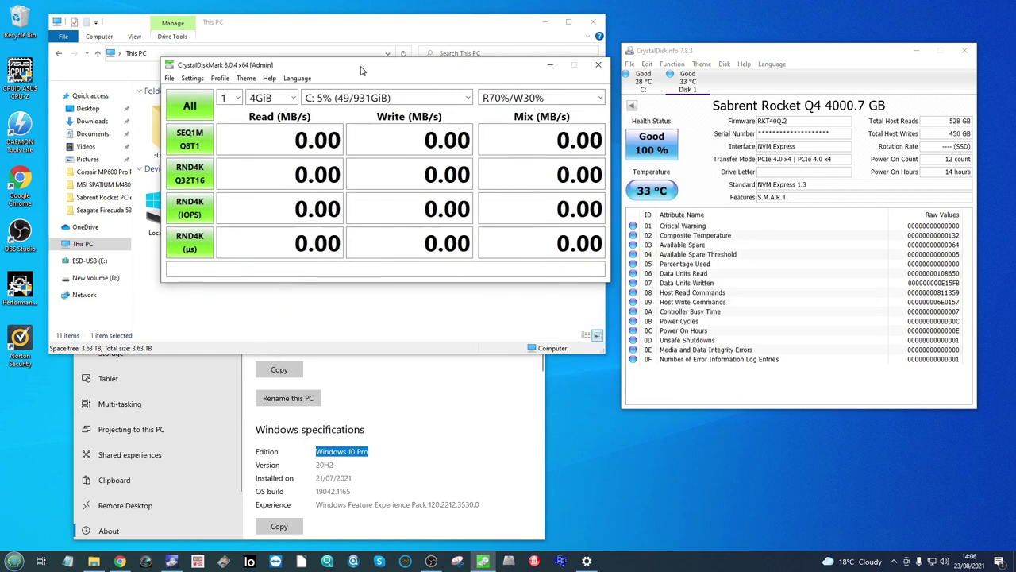
left_click(365, 98)
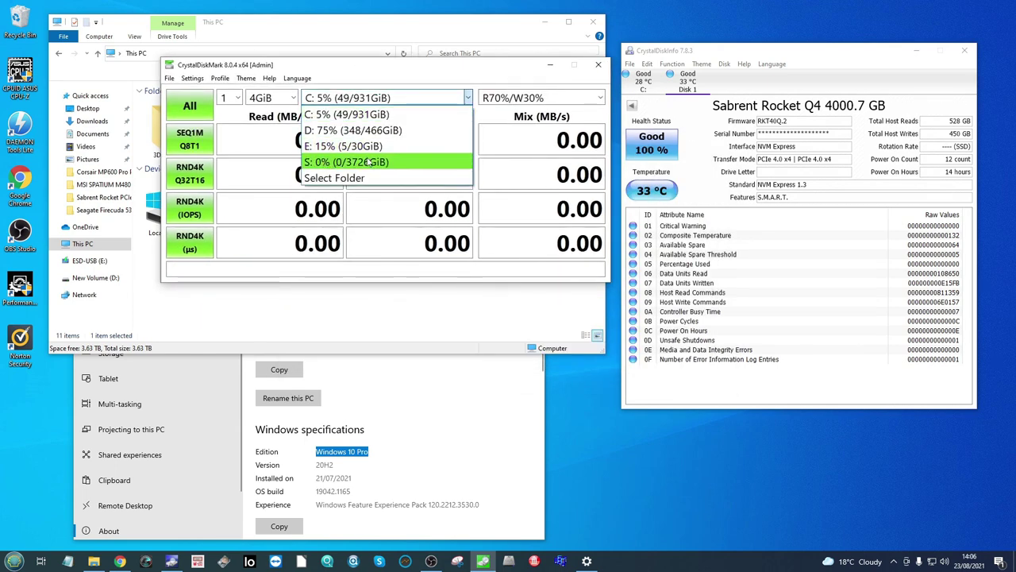
left_click(322, 162)
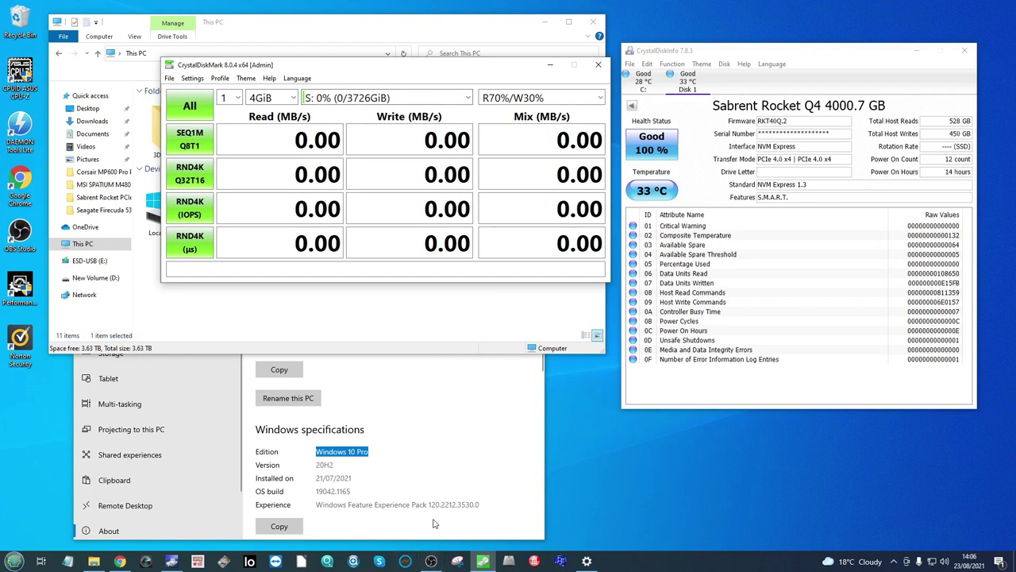
left_click(286, 97)
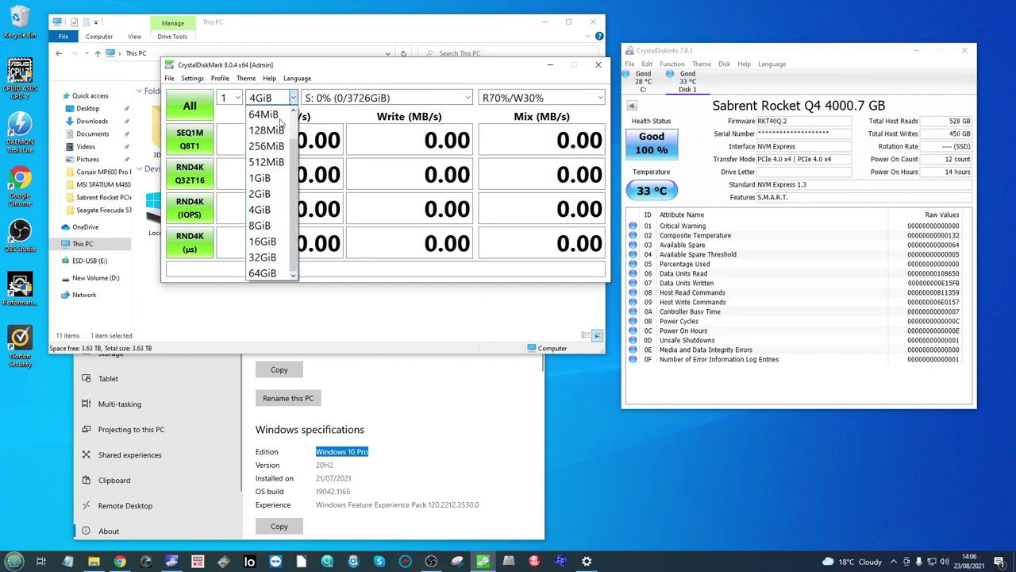
left_click(424, 68)
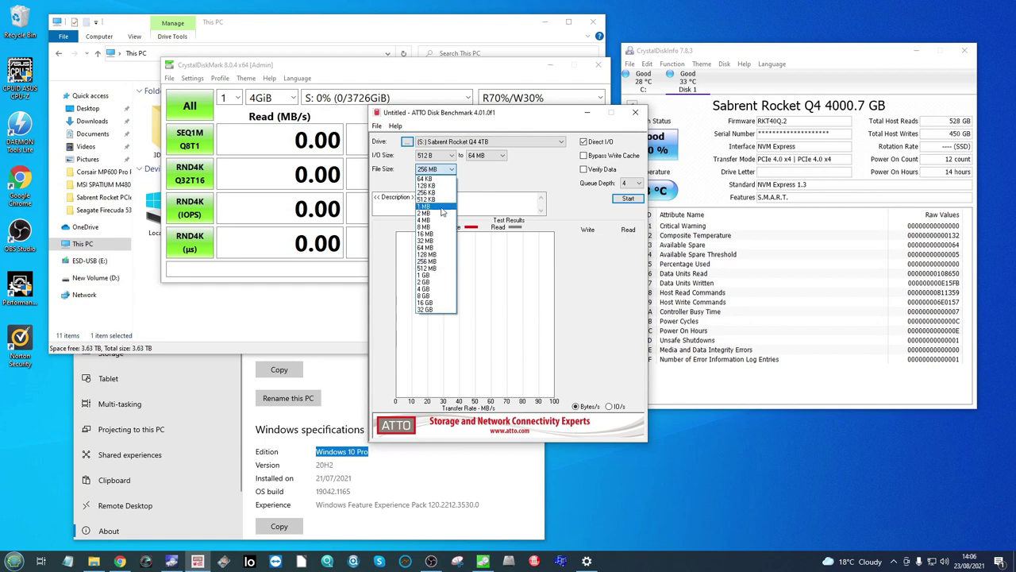
- Keep ATTO at 256 MB and set AS SSD to test the Sabrent Rocket Q4 at 1 GB
left_click(491, 183)
left_click_drag(510, 118, 779, 49)
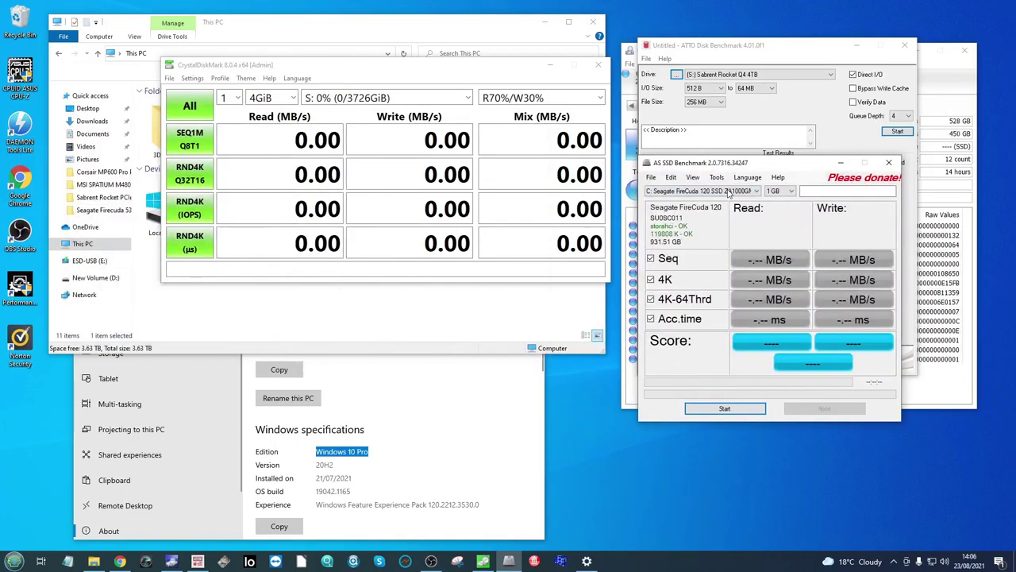
left_click(702, 191)
left_click(711, 220)
left_click(778, 190)
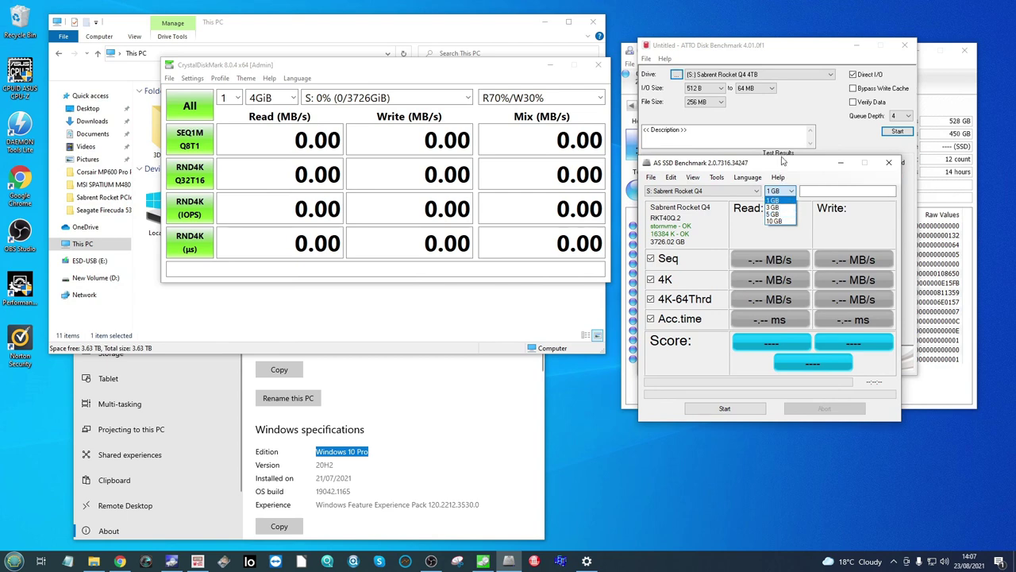
left_click(783, 161)
left_click_drag(778, 163, 844, 272)
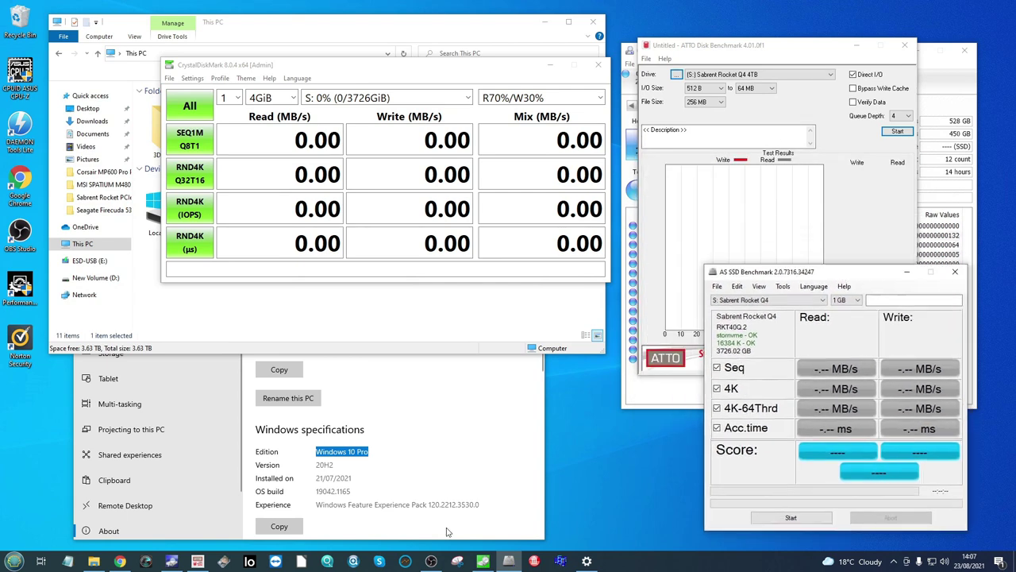
left_click(405, 560)
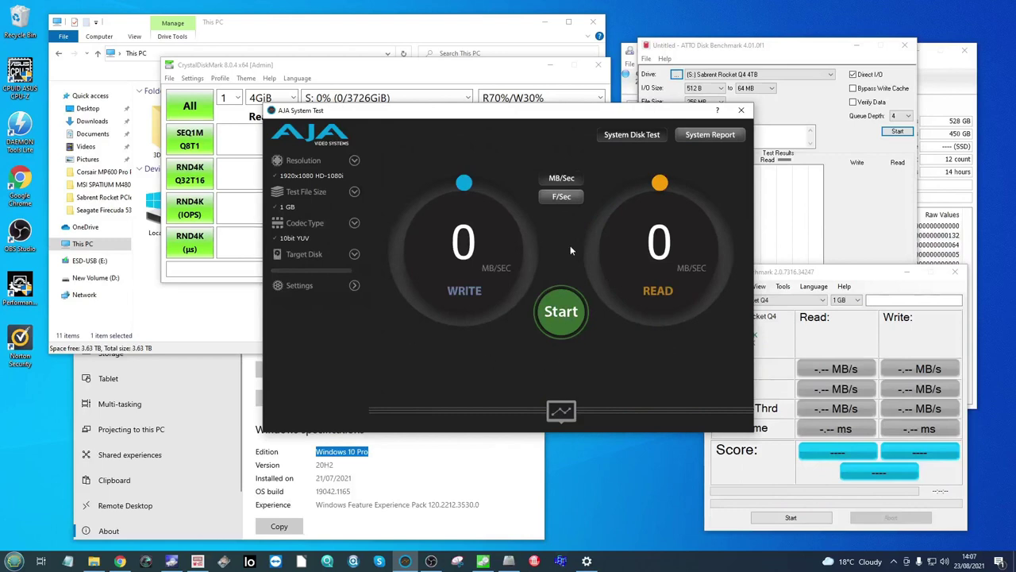
- Run AJA's 1 GB test on Sabrent Rocket Q4 4TB S: (2574 MB/s write, 2687 MB/s read), then close it
left_click(561, 412)
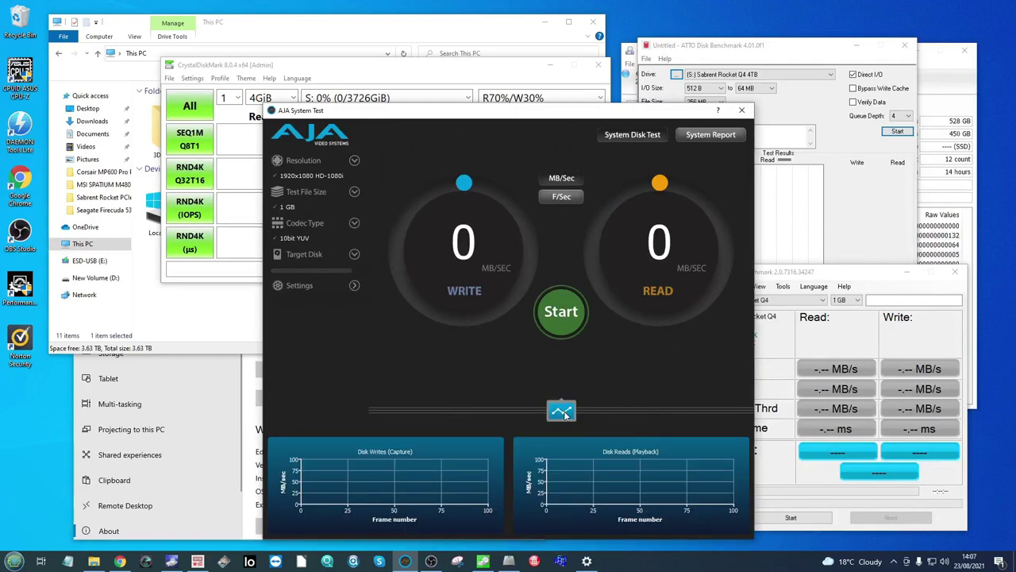
left_click(355, 195)
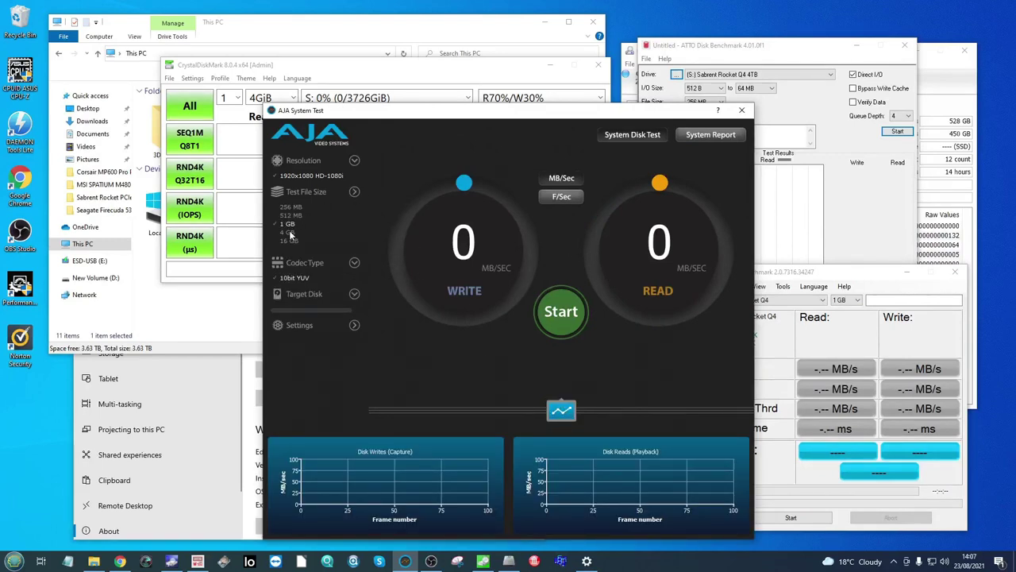
left_click(354, 294)
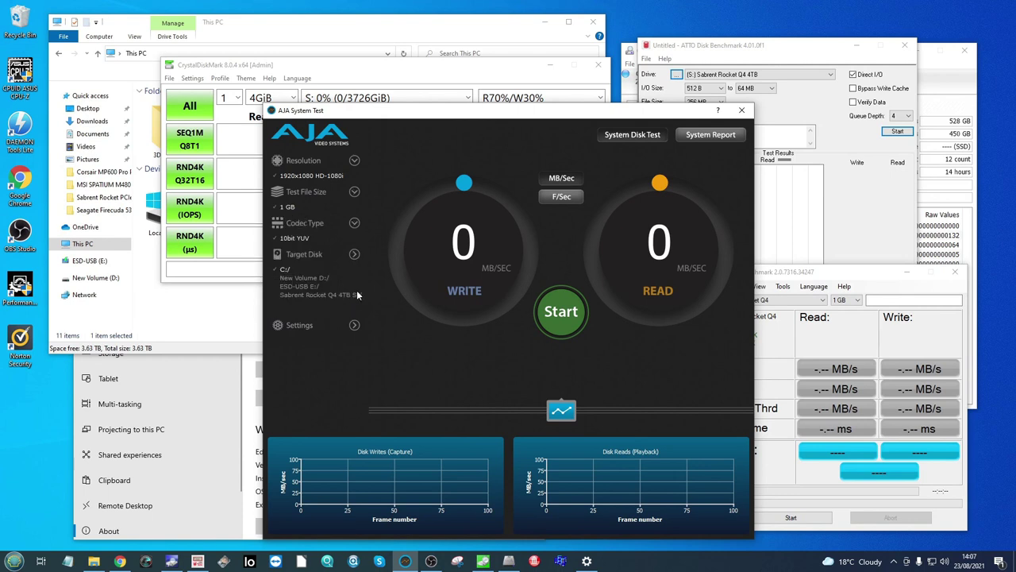
left_click(300, 294)
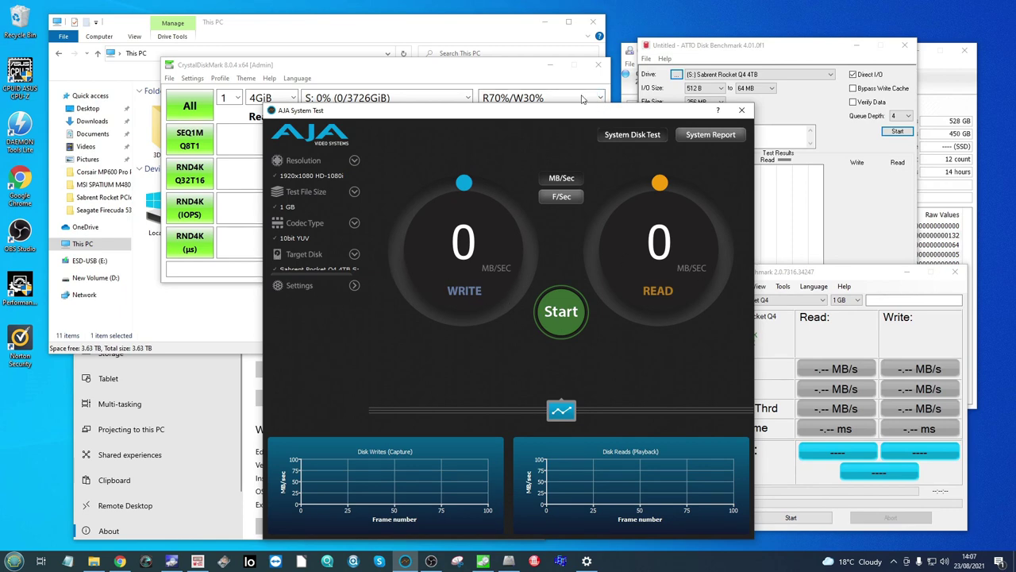
left_click_drag(641, 112, 726, 48)
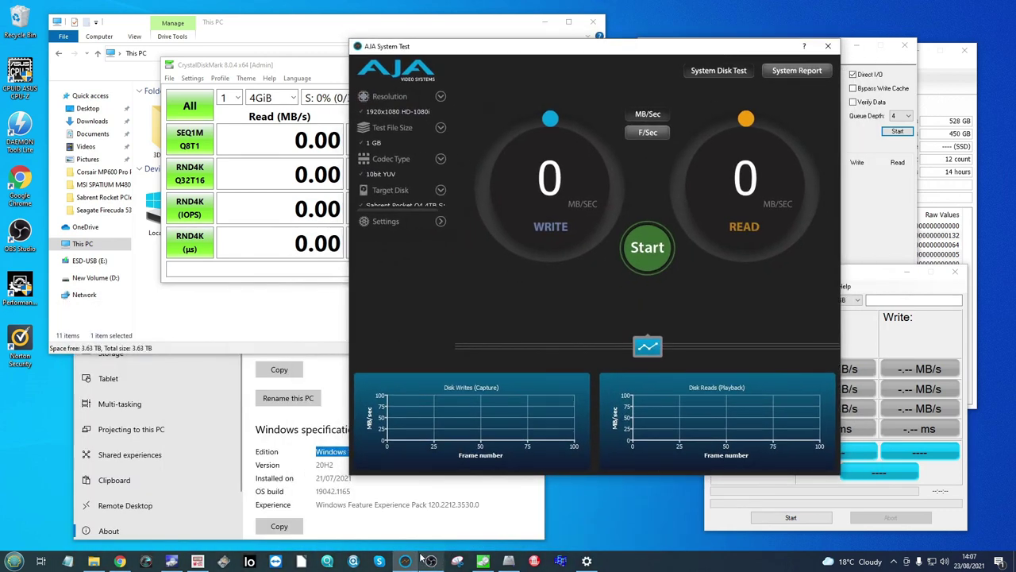
mouse_move(420, 558)
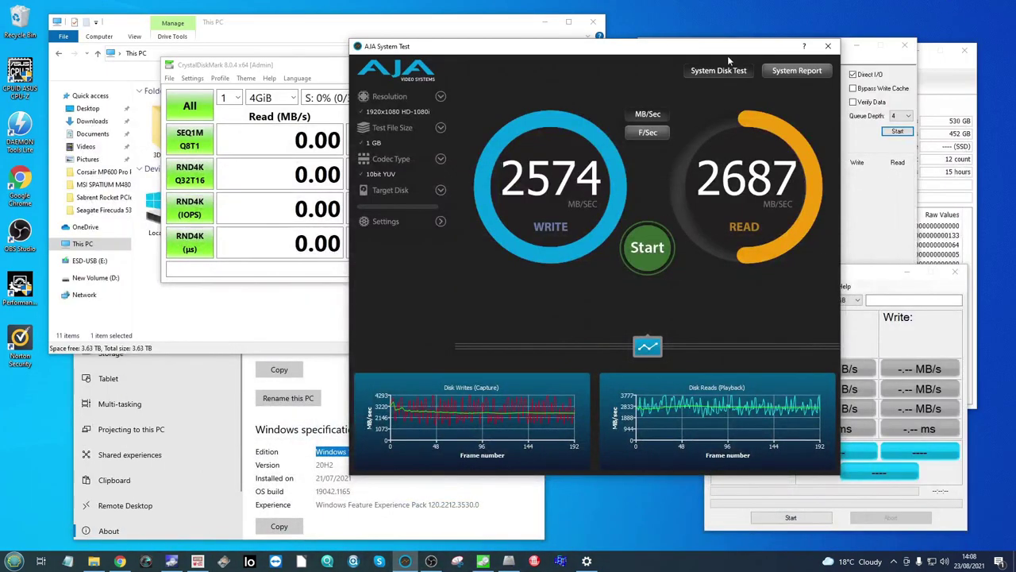
left_click(827, 45)
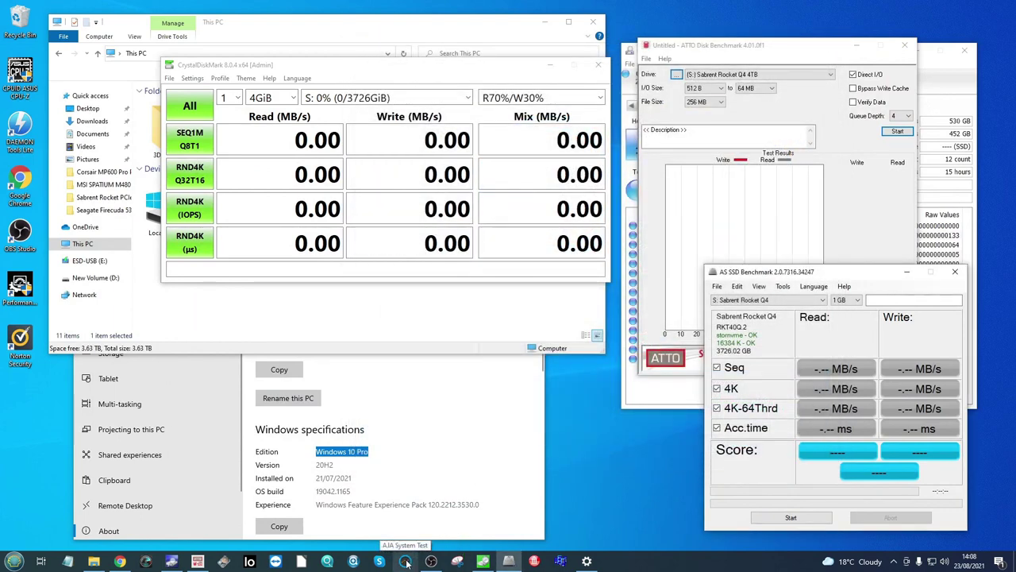
- Reopen AJA with its graphs shown, move it lower-left off CrystalDiskMark, and raise ATTO
mouse_move(431, 561)
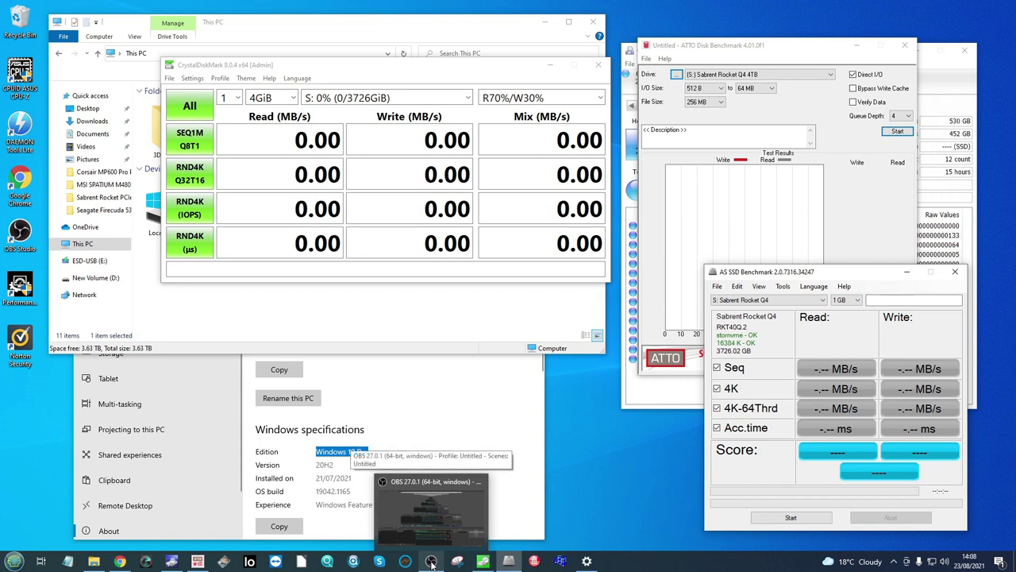
left_click(405, 561)
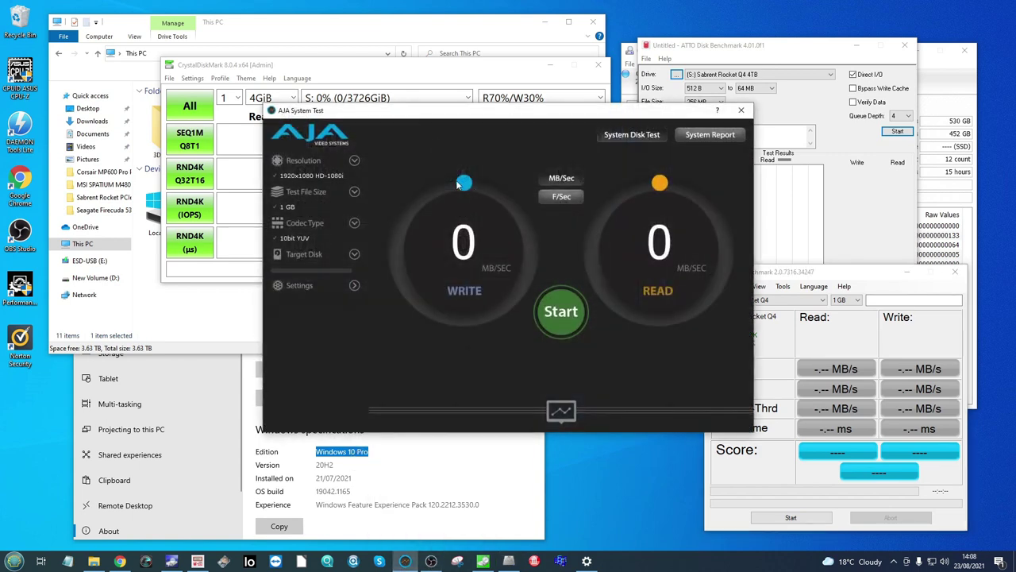
left_click(562, 410)
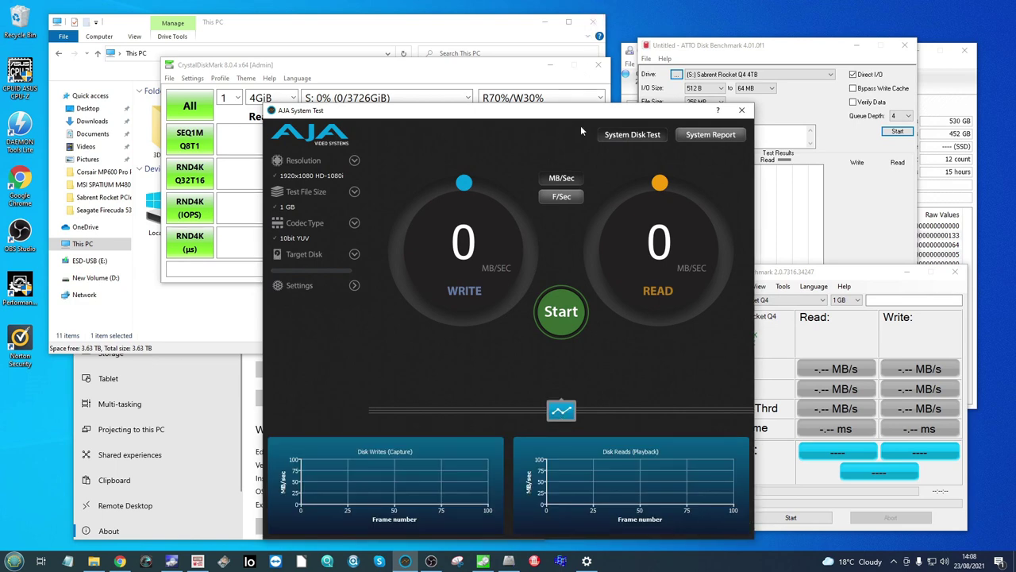
left_click_drag(580, 111, 398, 101)
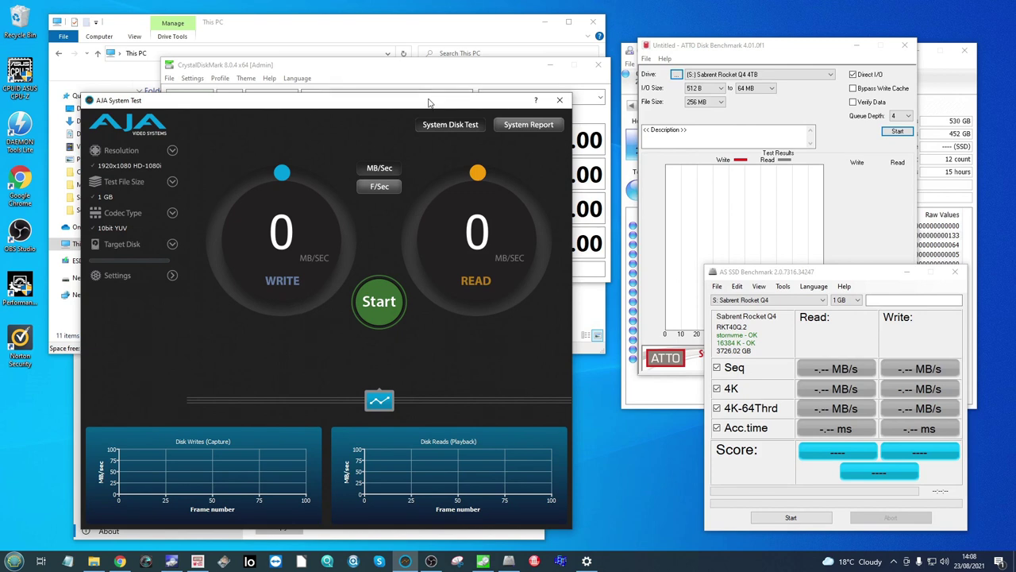
left_click_drag(429, 103, 395, 371)
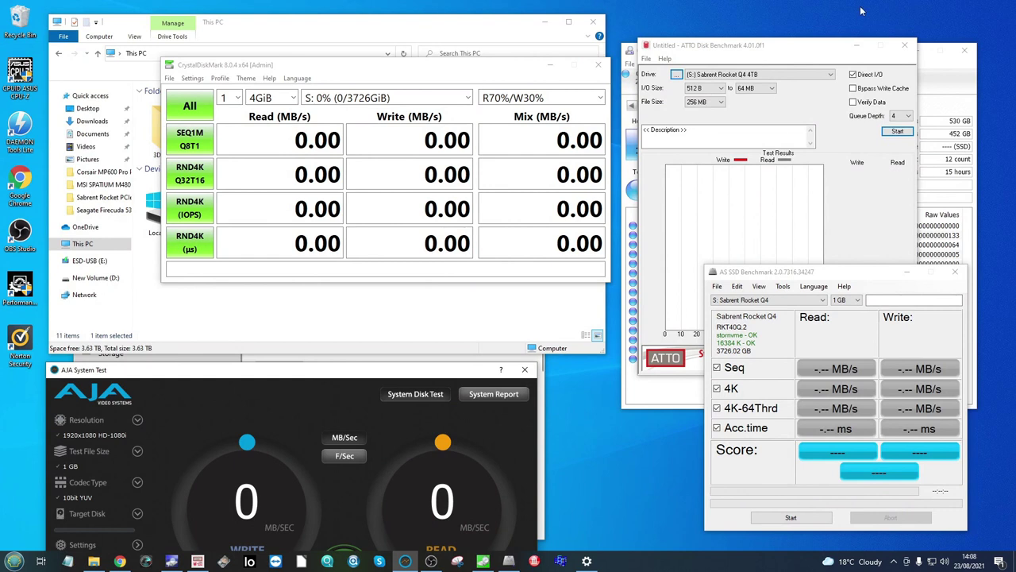
left_click_drag(821, 46, 835, 20)
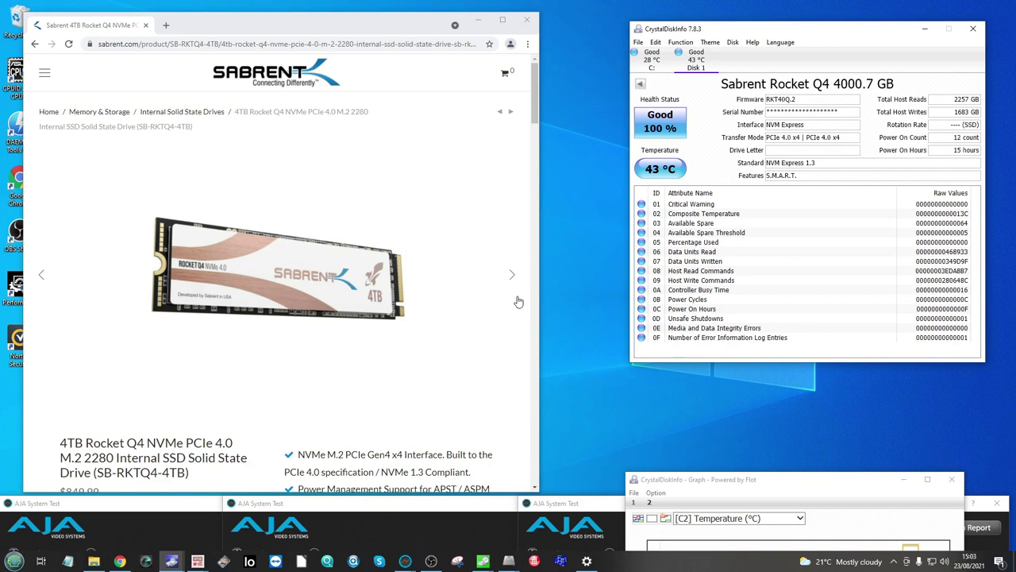
- Refresh the Sabrent Rocket Q4's SMART readings in CrystalDiskInfo, now showing 42 °C
left_click(680, 43)
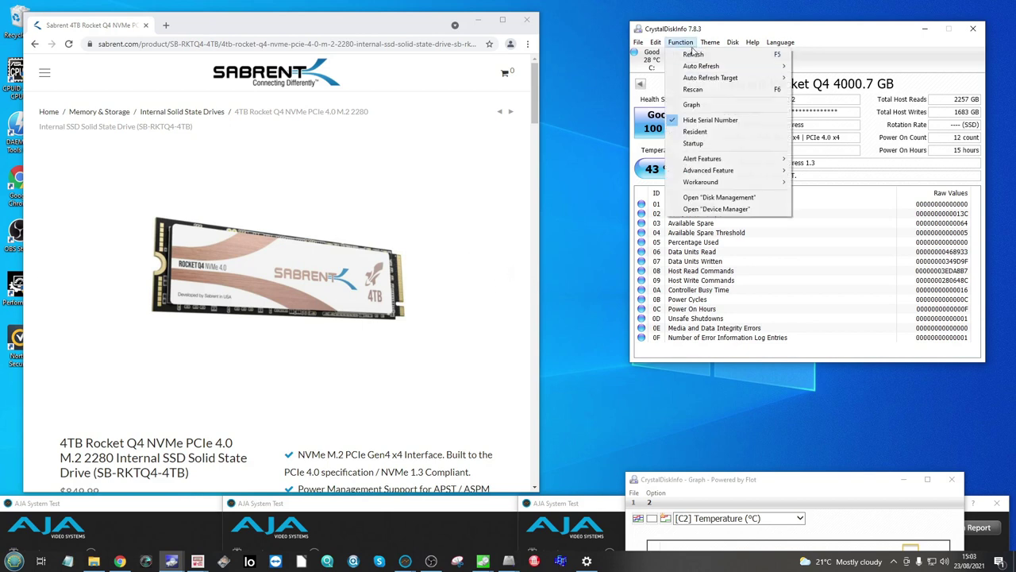
left_click(699, 54)
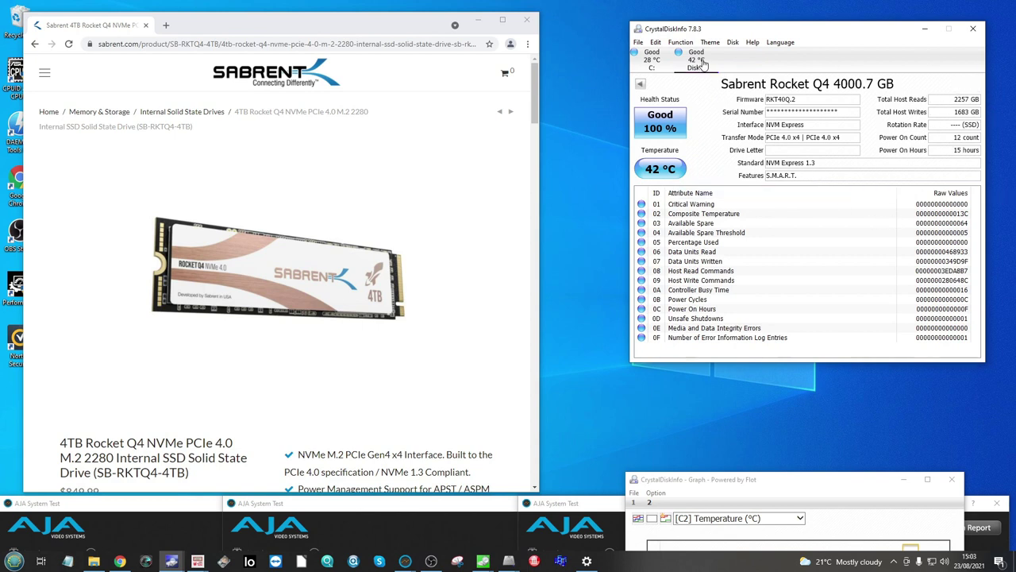
left_click(680, 42)
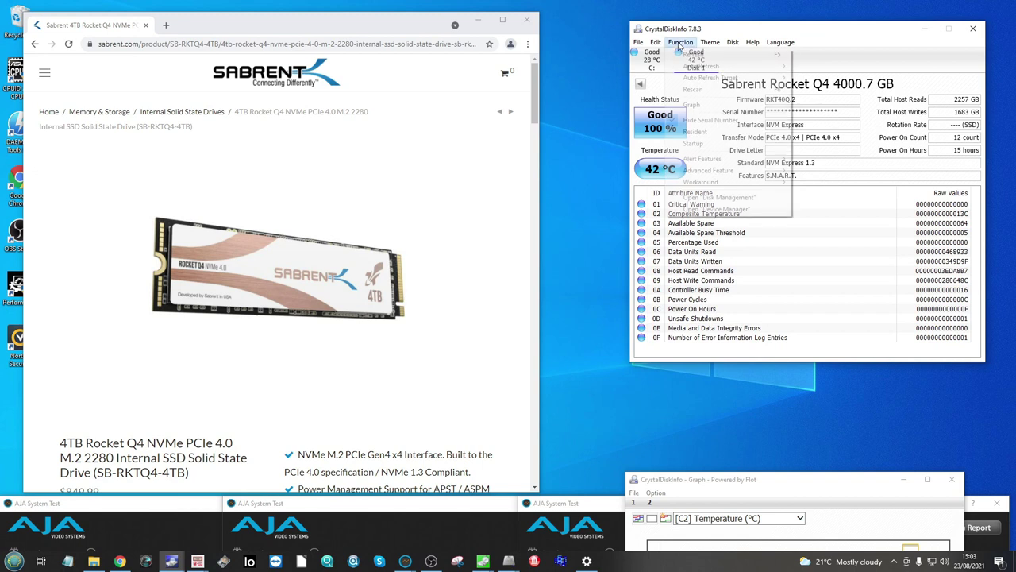
left_click(680, 42)
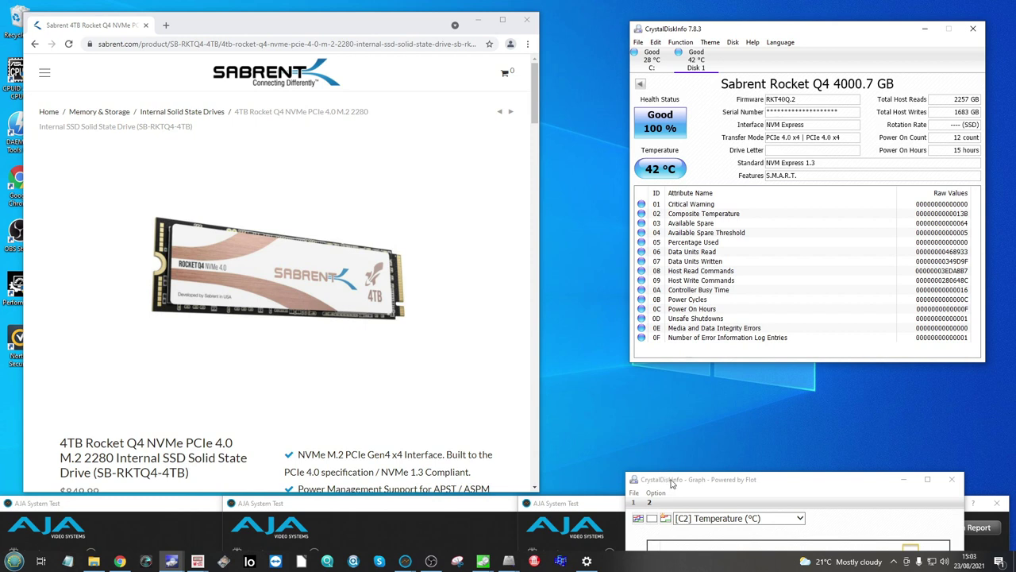
- Place the temperature history graph below the main CrystalDiskInfo window
left_click_drag(671, 482, 633, 229)
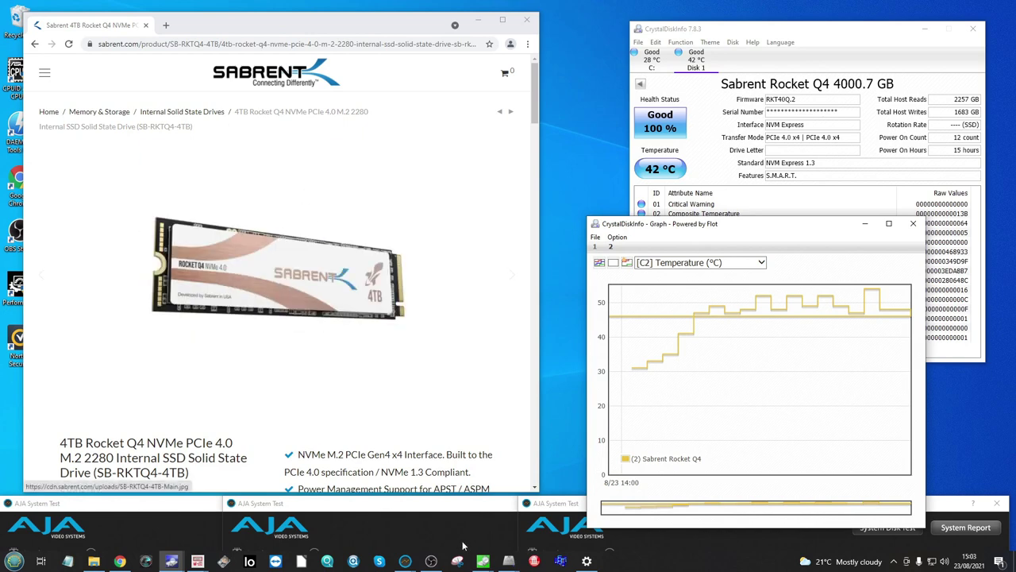
left_click_drag(690, 226, 751, 353)
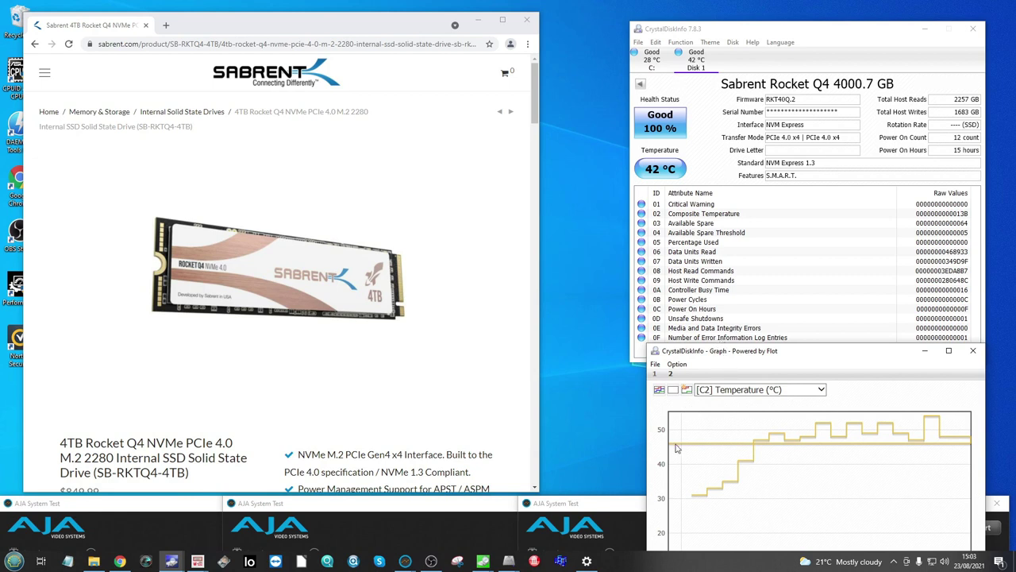
mouse_move(772, 439)
left_click(679, 42)
left_click(690, 54)
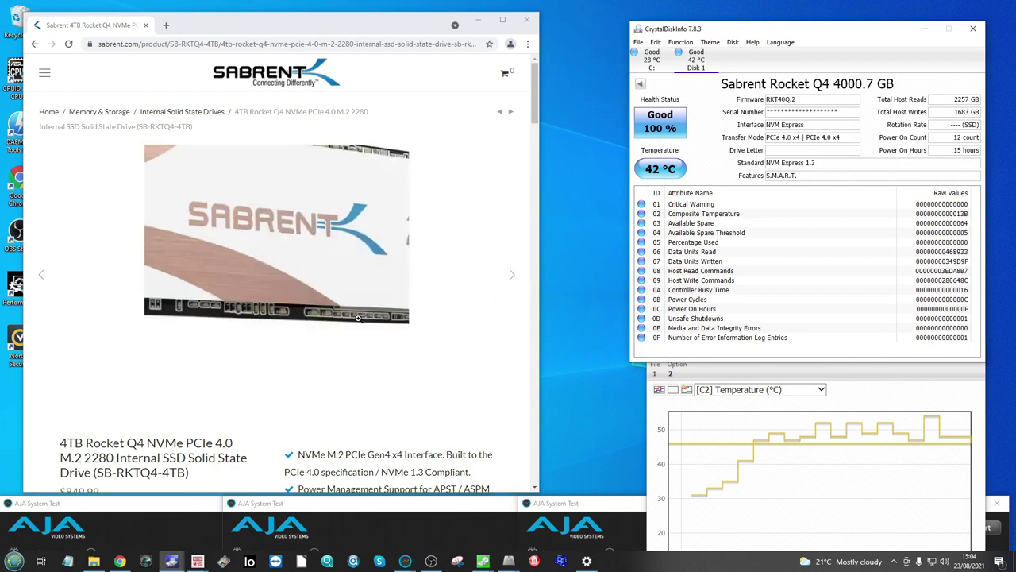
scroll(294, 122, "down", 1)
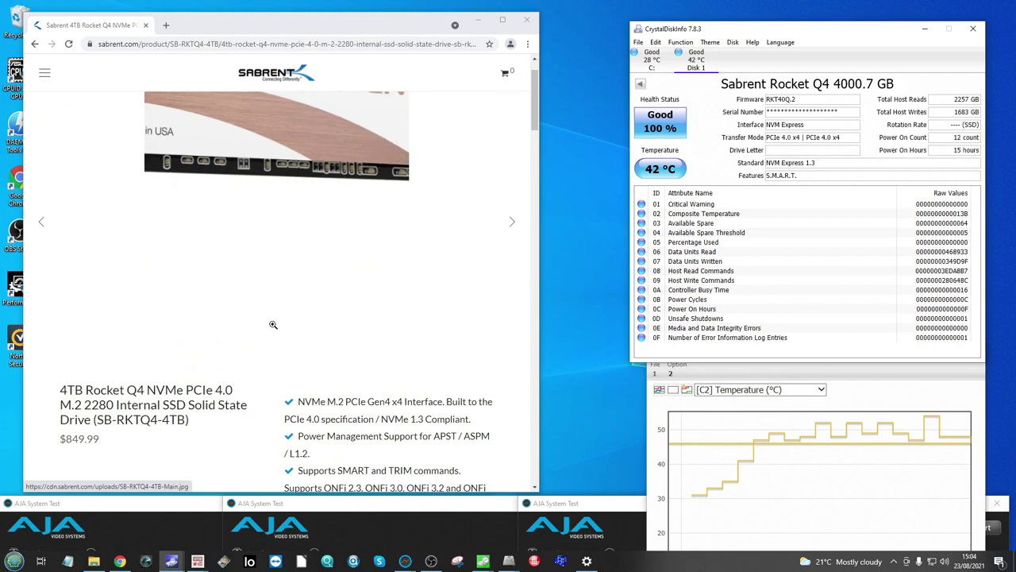
- Zoom into the Sabrent description and mark the rated 4900 MB/s read and 3500 MB/s write speeds
scroll(285, 327, "down", 6)
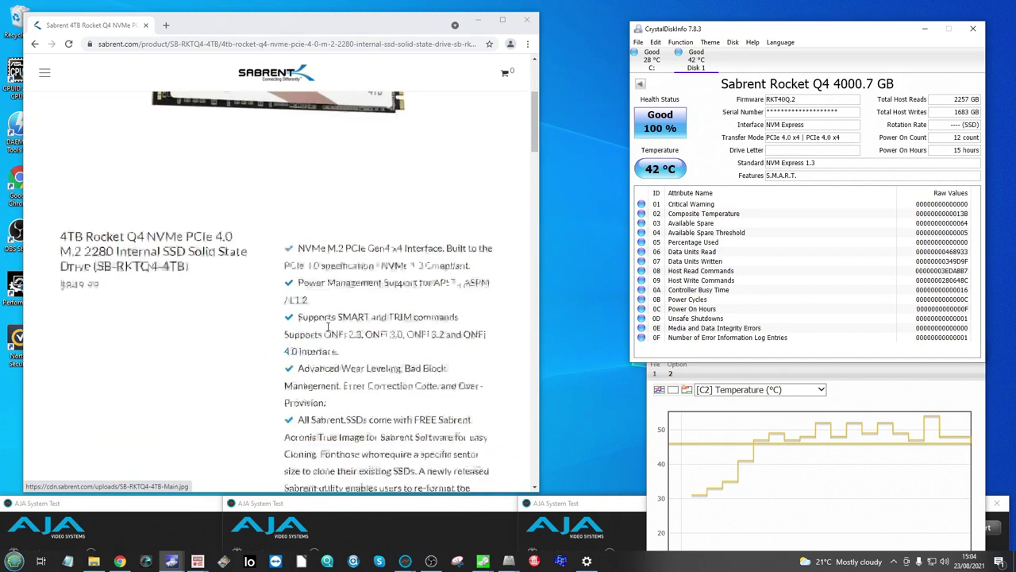
scroll(326, 331, "down", 5)
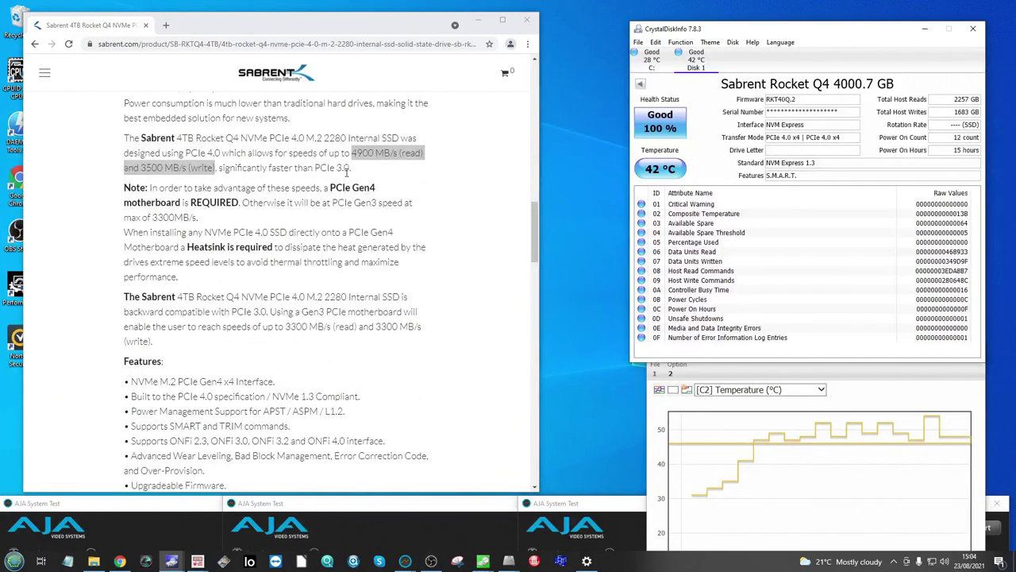
left_click(380, 166)
key("ctrl+plus")
key("ctrl+plus")
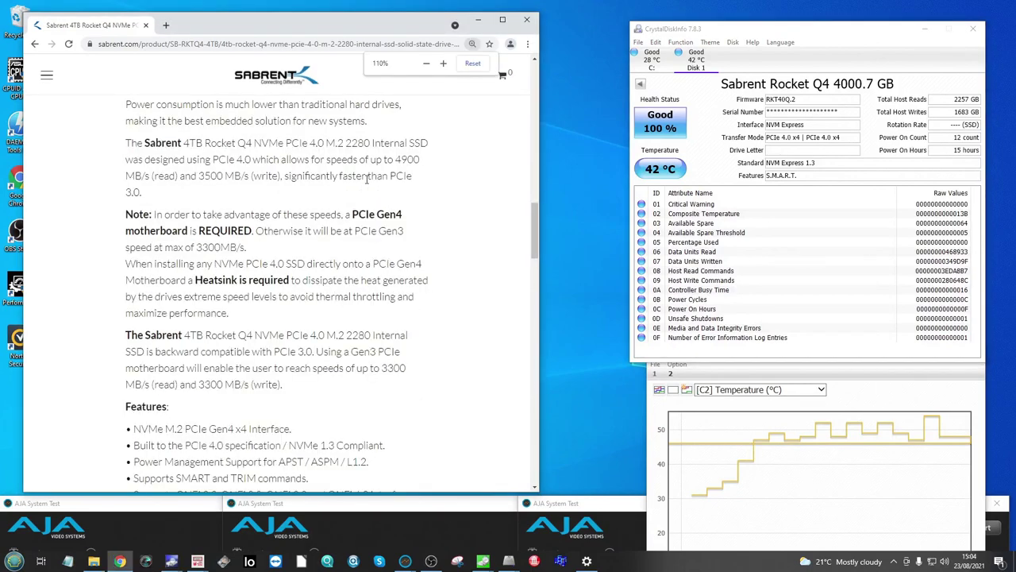
scroll(368, 249, "down", 1)
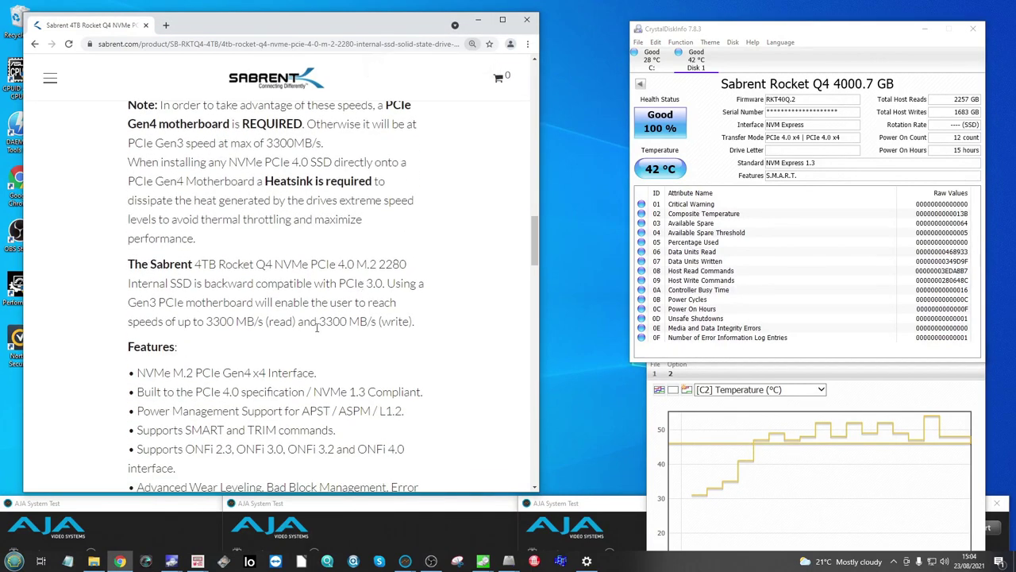
scroll(213, 213, "up", 3)
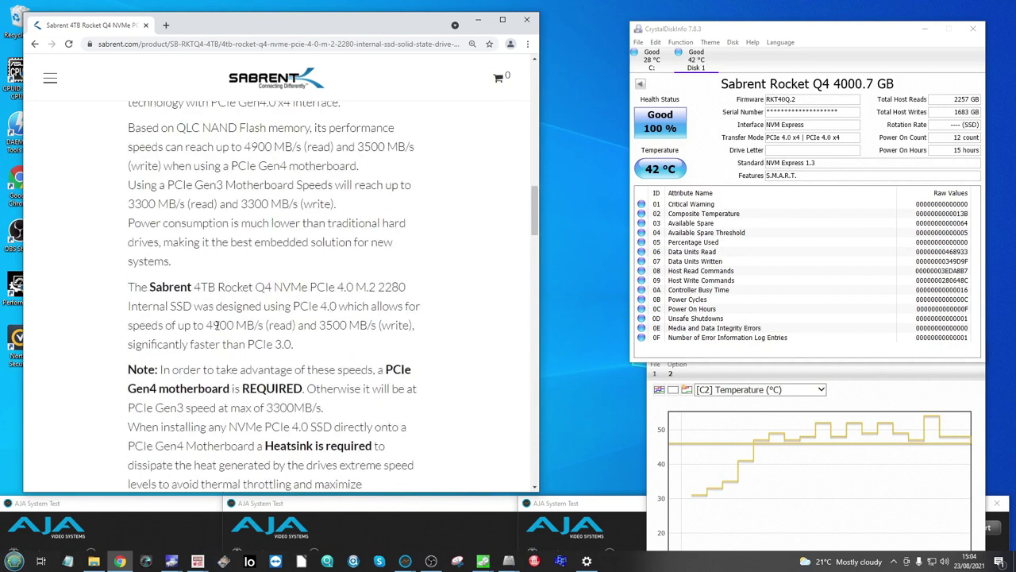
left_click_drag(207, 325, 414, 330)
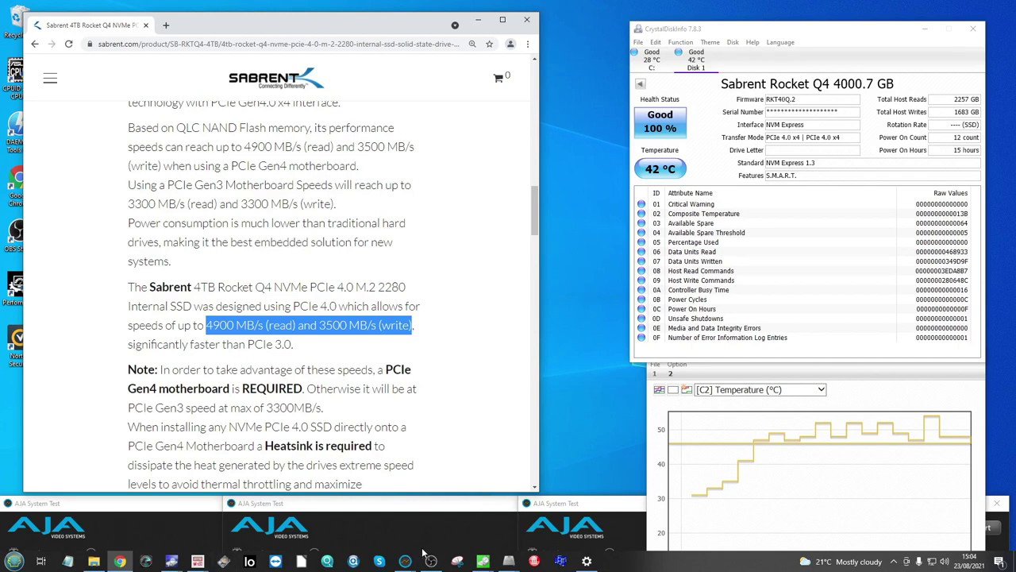
mouse_move(483, 561)
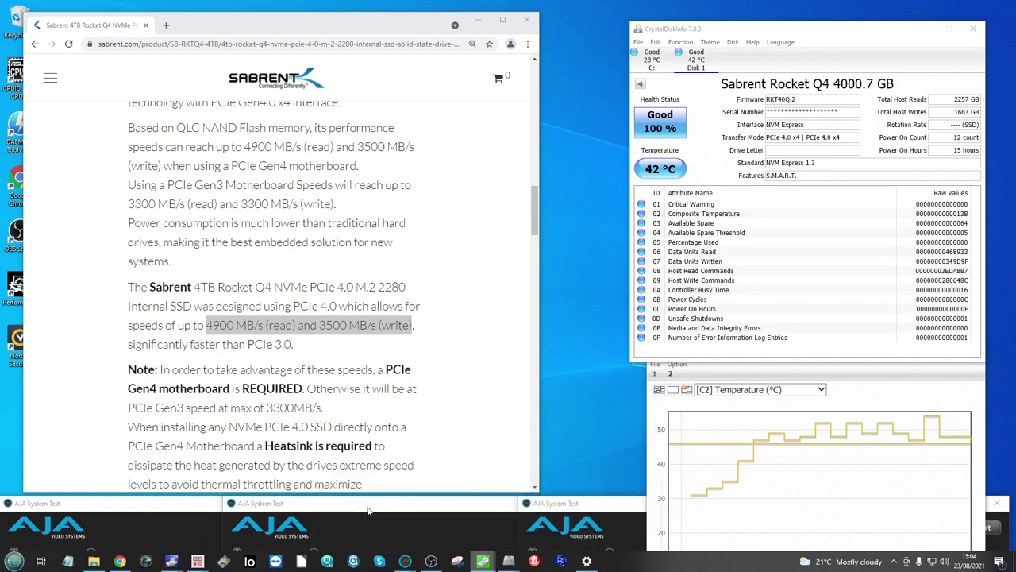
left_click(493, 518)
- Restore the 1GiB CrystalDiskMark results and minimize the Sabrent product page in Chrome
mouse_move(483, 560)
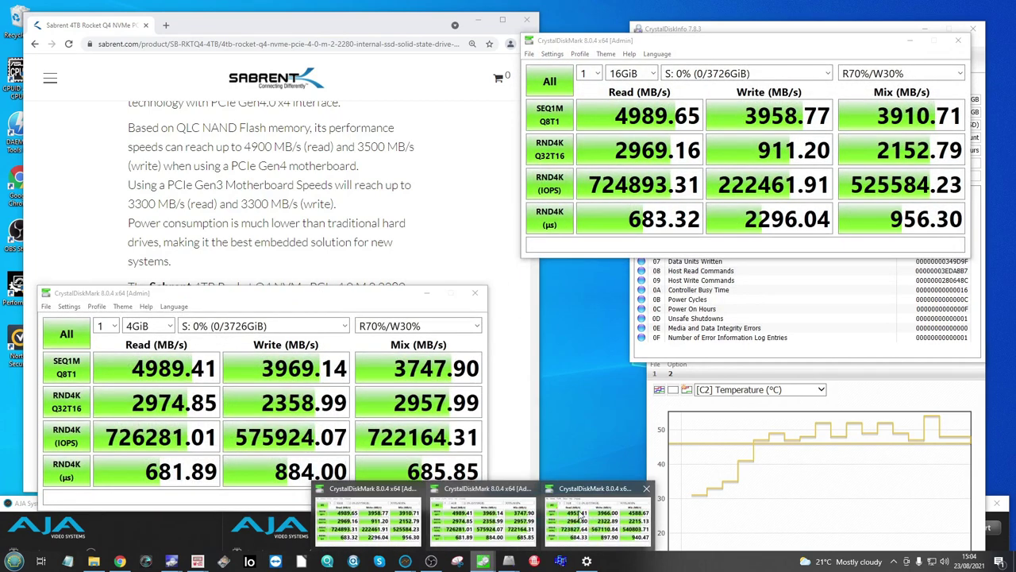
left_click(601, 527)
left_click(233, 28)
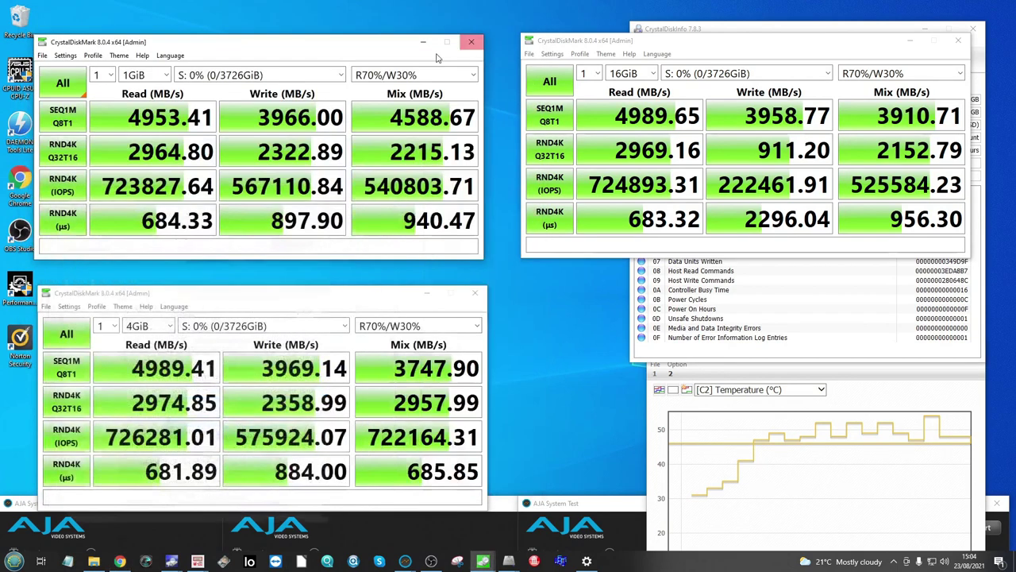
left_click(477, 19)
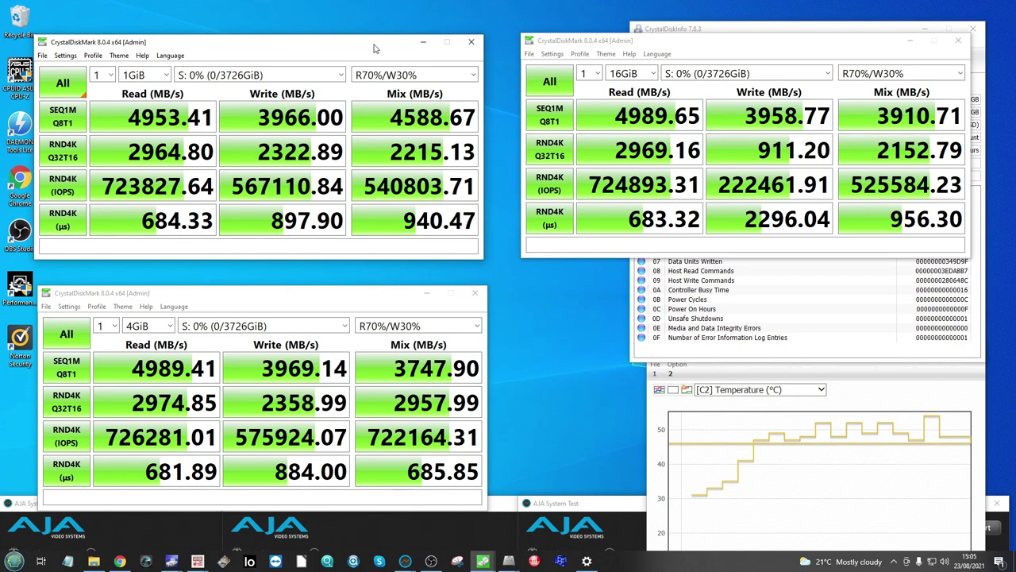
- Nudge the 1GiB results window down, then minimize it, leaving the 4GiB and 16GiB runs
left_click_drag(375, 49, 392, 44)
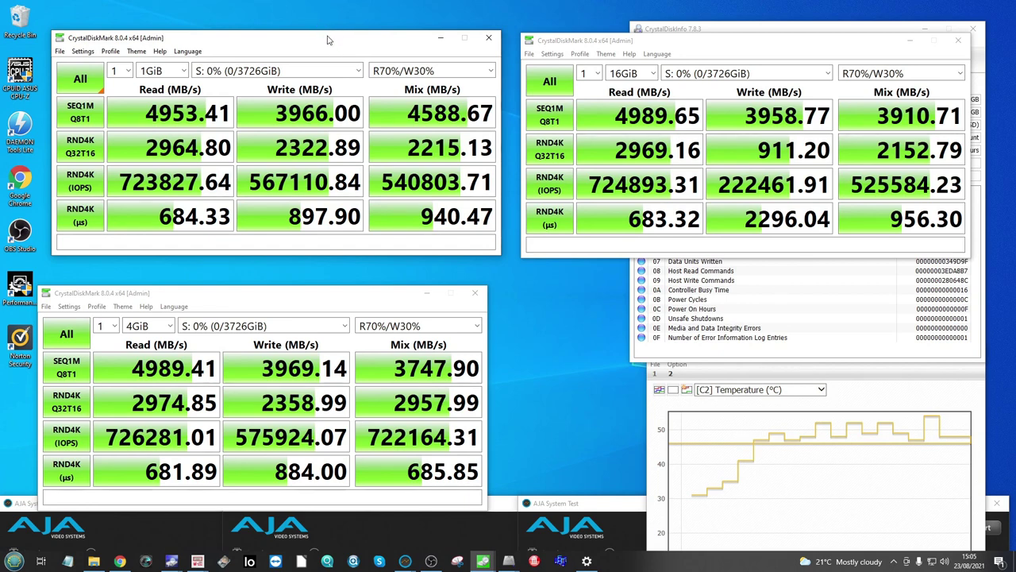
left_click_drag(331, 41, 333, 50)
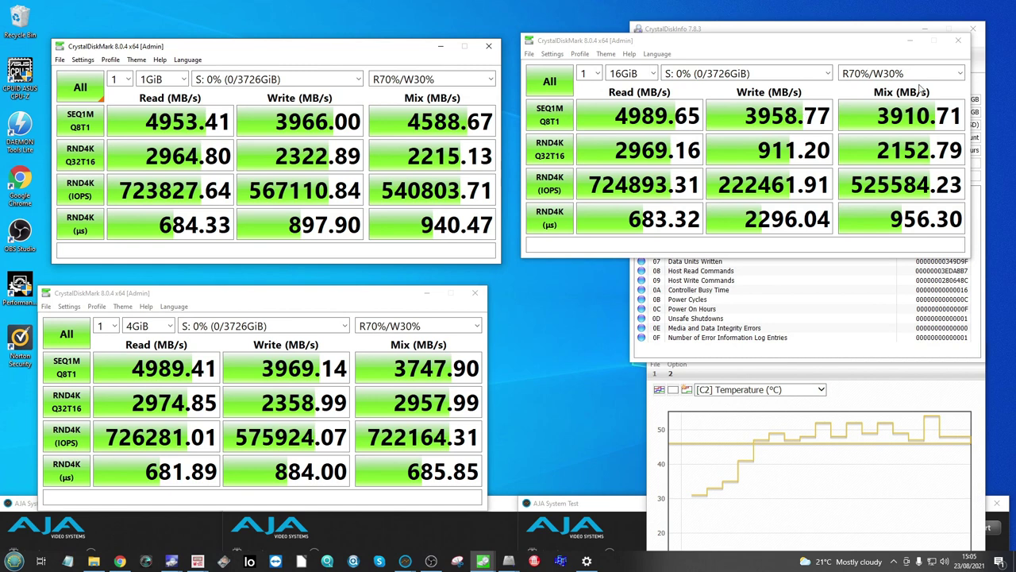
left_click(439, 48)
- Hide the CrystalDiskMark results and bring up the ATTO windows showing GB/s transfer rates
left_click(426, 293)
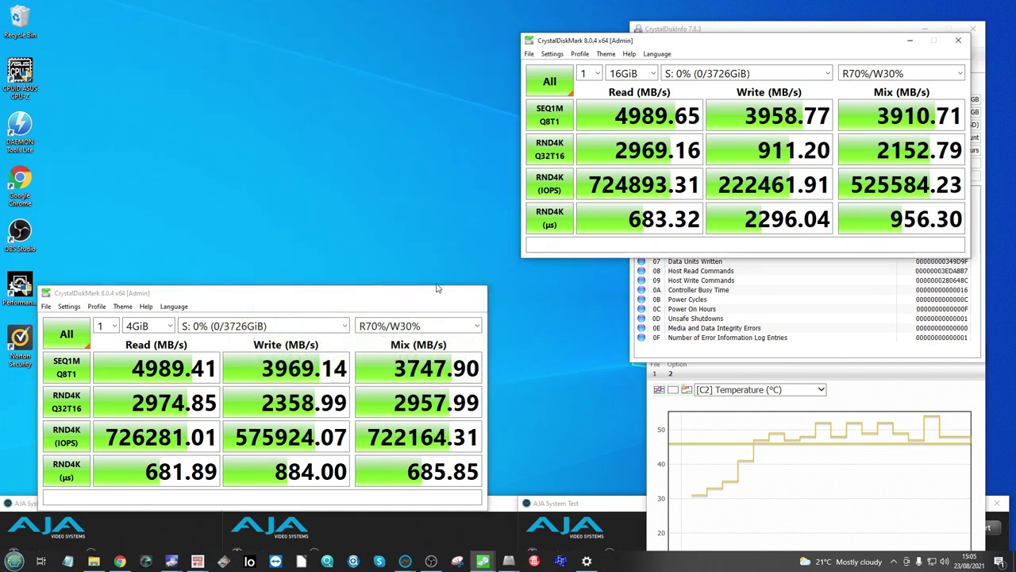
left_click(910, 41)
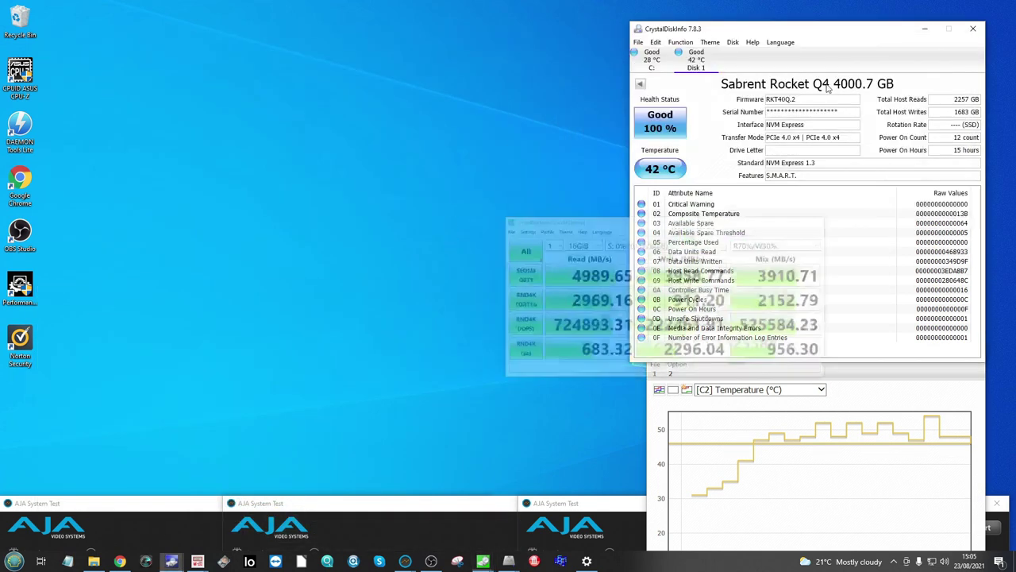
left_click(200, 558)
mouse_move(203, 552)
left_click(199, 516)
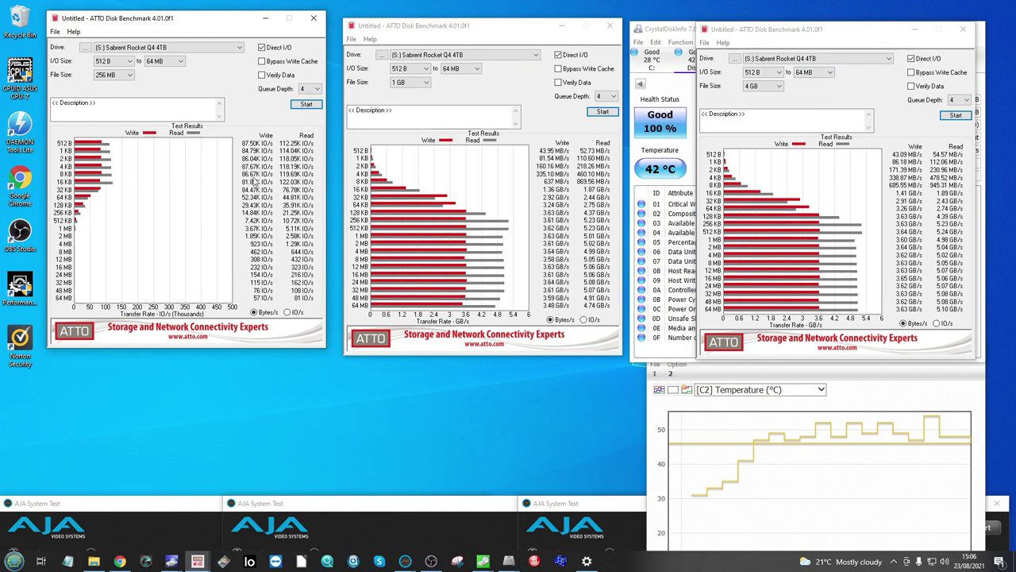
left_click(266, 312)
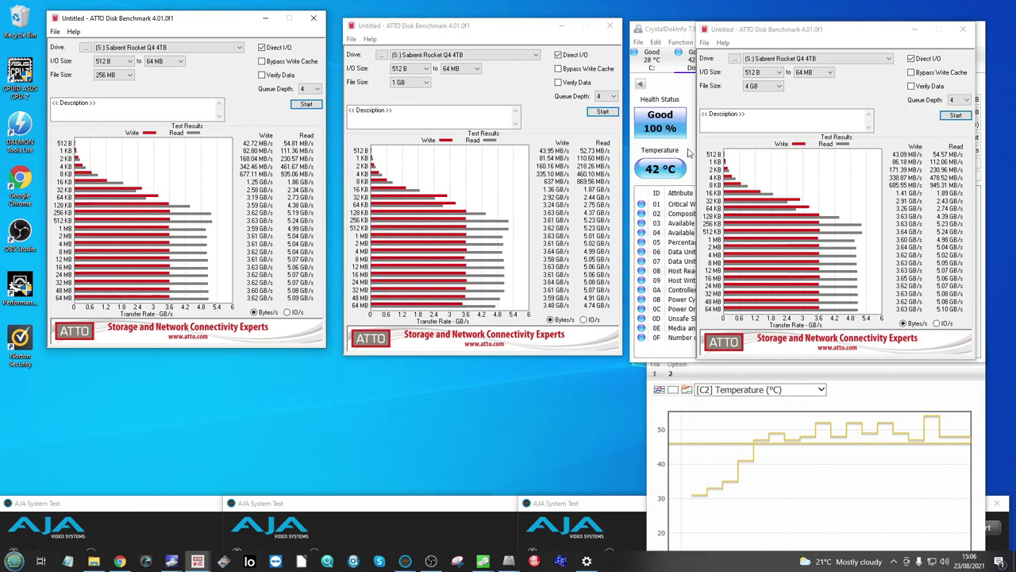
- Shift the 4 GB ATTO window slightly left and move the temperature graph lower down
left_click_drag(751, 35, 718, 30)
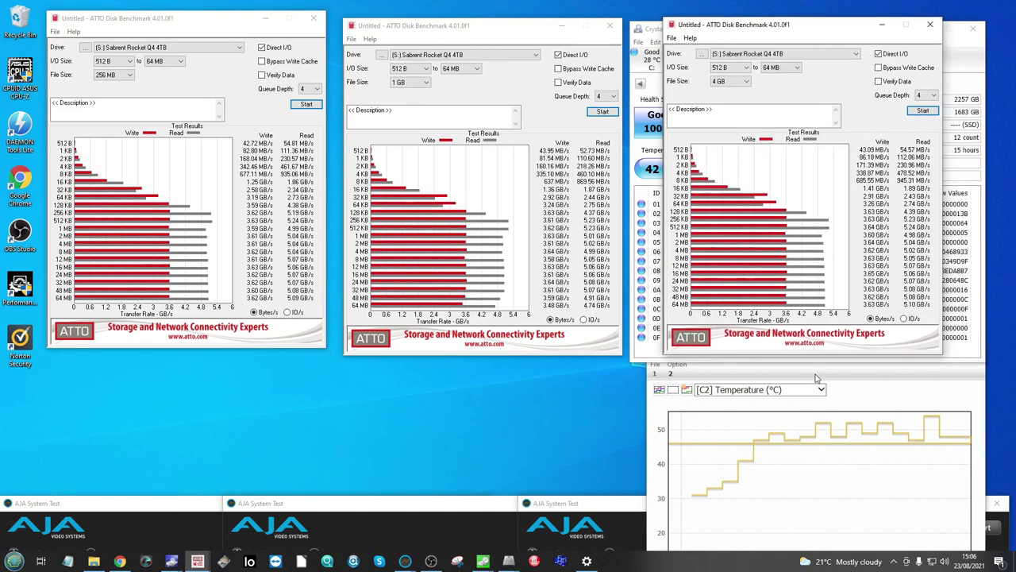
left_click(790, 355)
left_click_drag(790, 355, 768, 435)
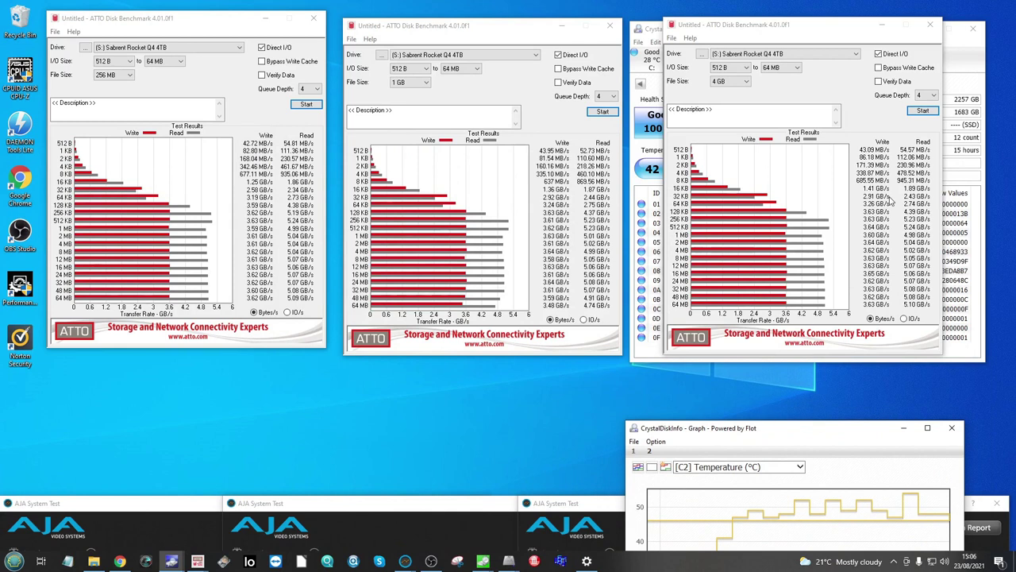
- Switch the 256 MB, 1 GB and 4 GB ATTO results to IO/s, leaving the file size unchanged
left_click(287, 312)
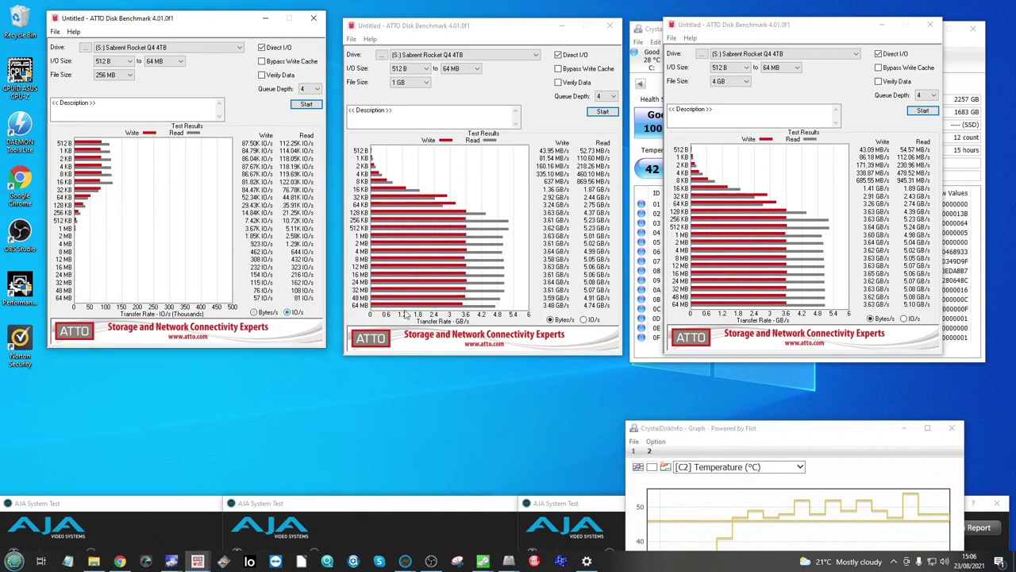
left_click(585, 319)
left_click(905, 318)
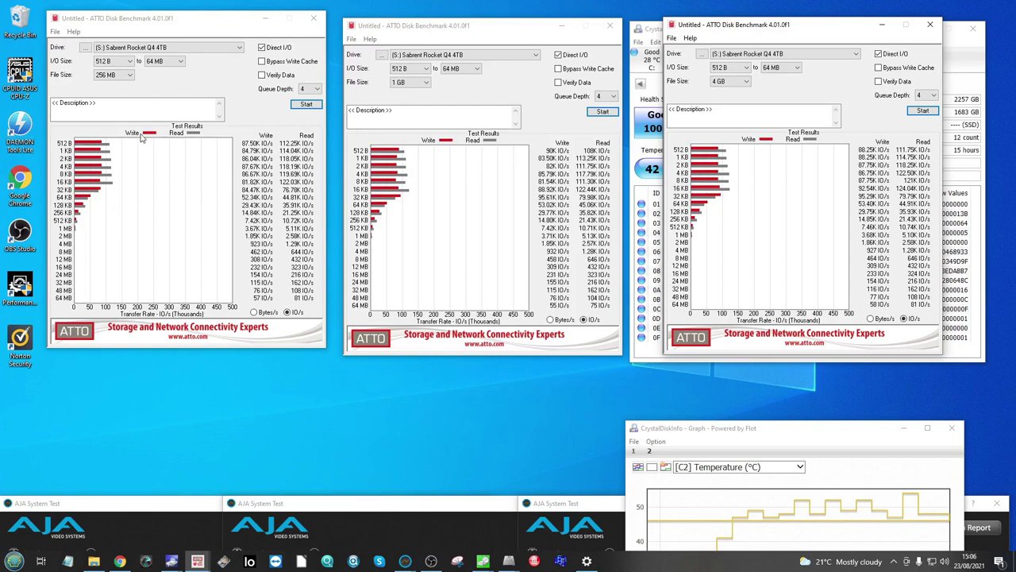
left_click(127, 74)
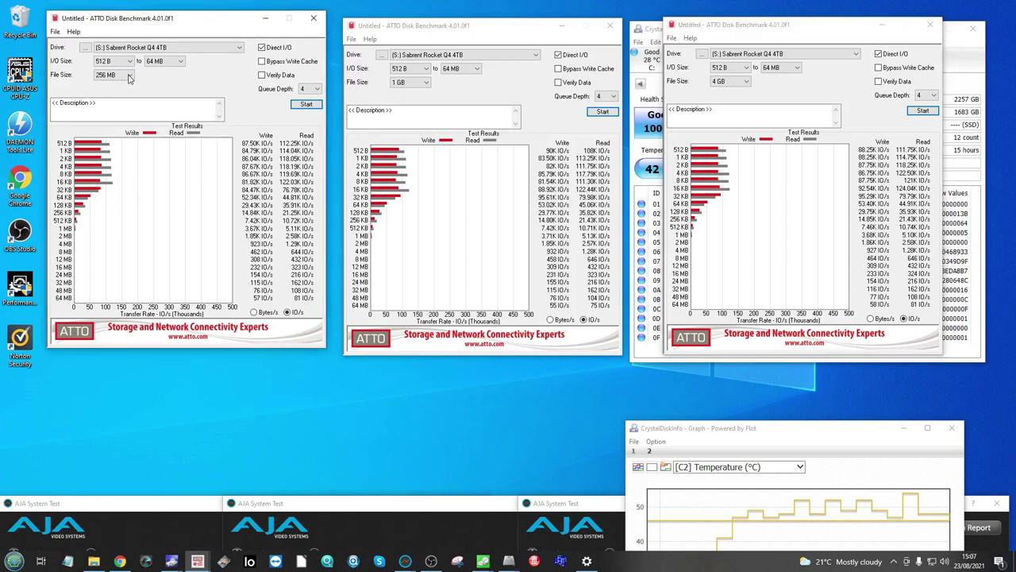
left_click(202, 86)
- Minimize the 256 MB, 1 GB and 4 GB ATTO results windows
left_click(265, 17)
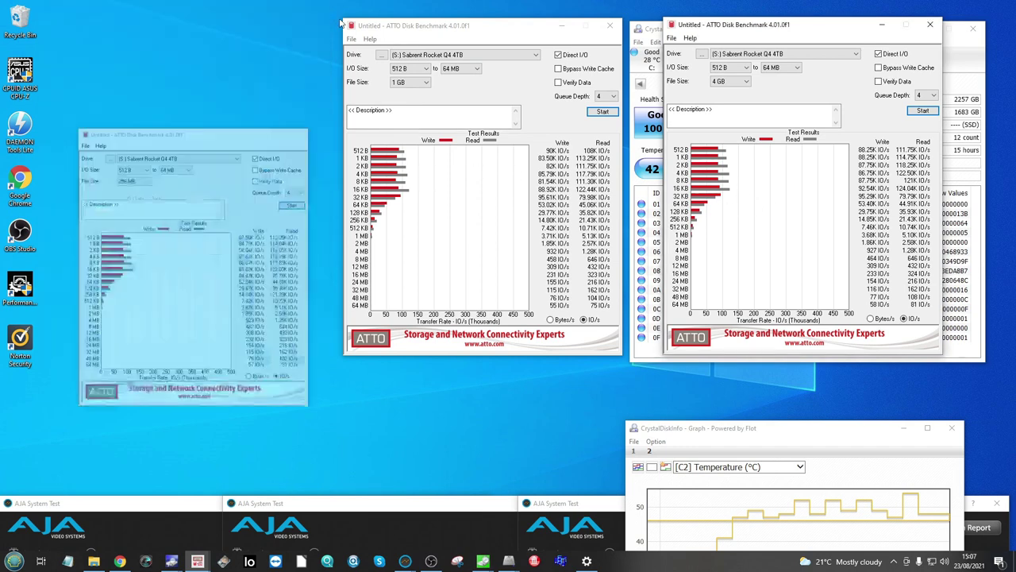
left_click(561, 26)
left_click(878, 25)
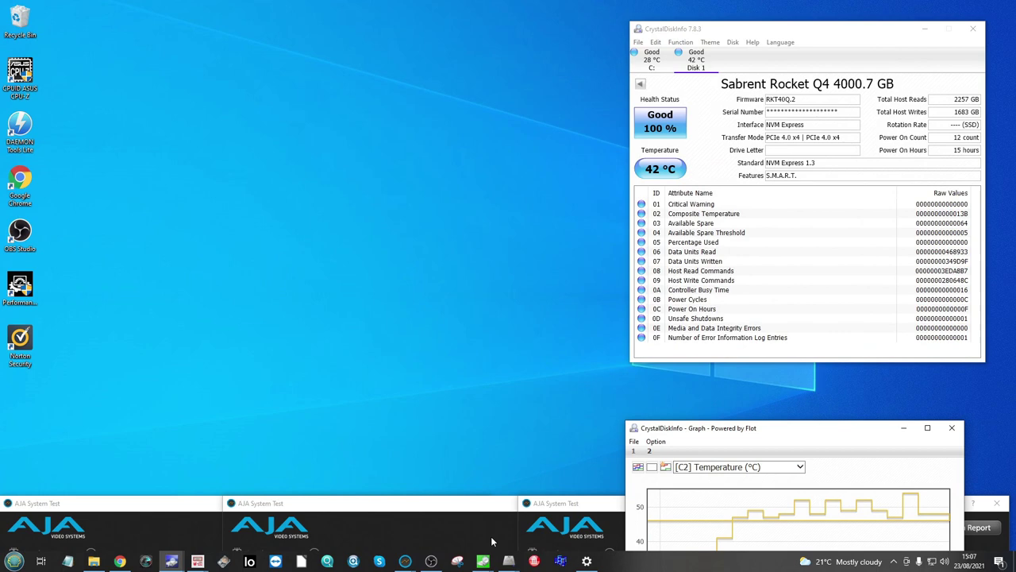
- Restore the AS SSD 1 GB, 3 GB and 5 GB result windows and arrange them side by side
mouse_move(467, 549)
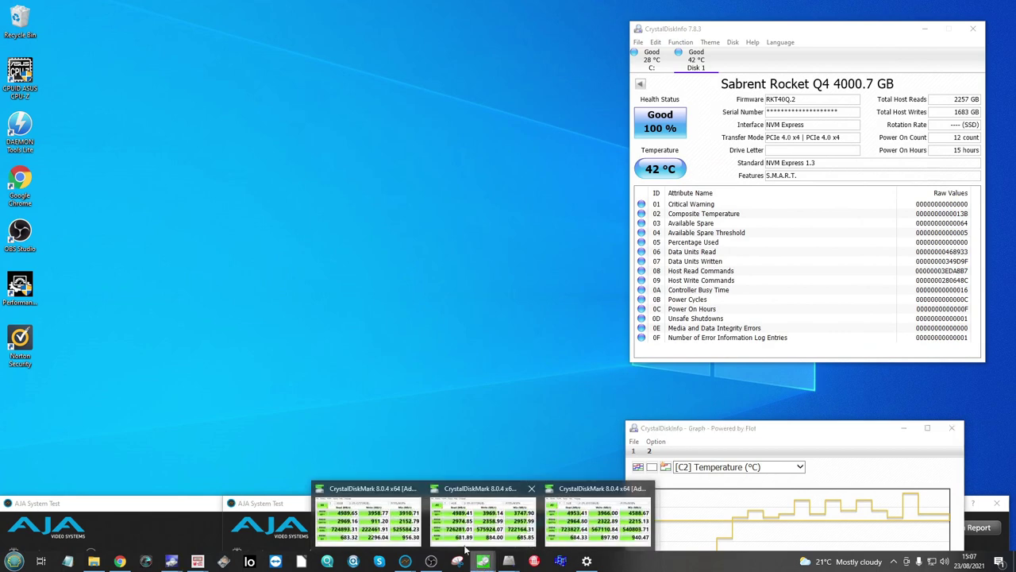
left_click(509, 561)
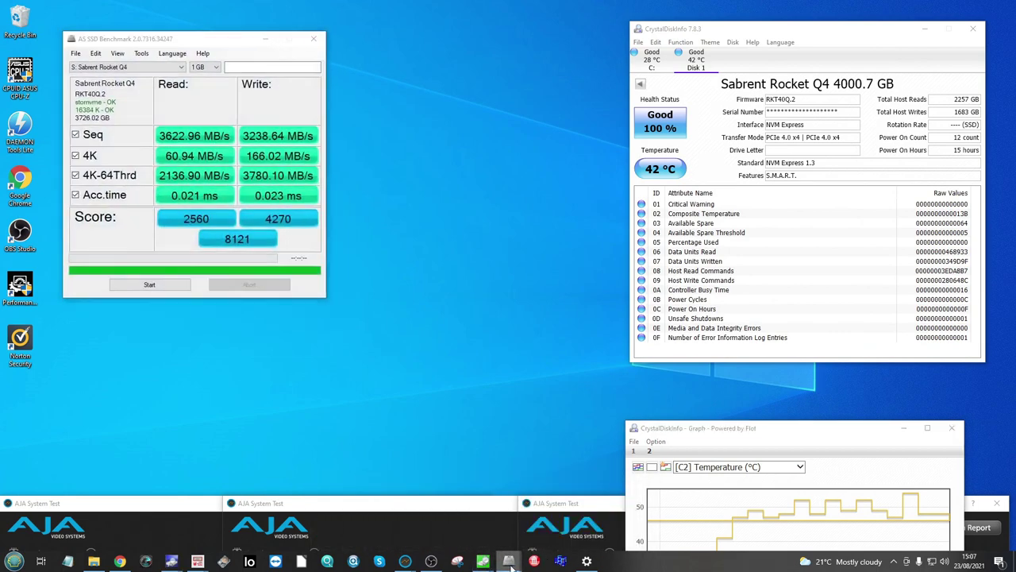
left_click(510, 524)
left_click(588, 524)
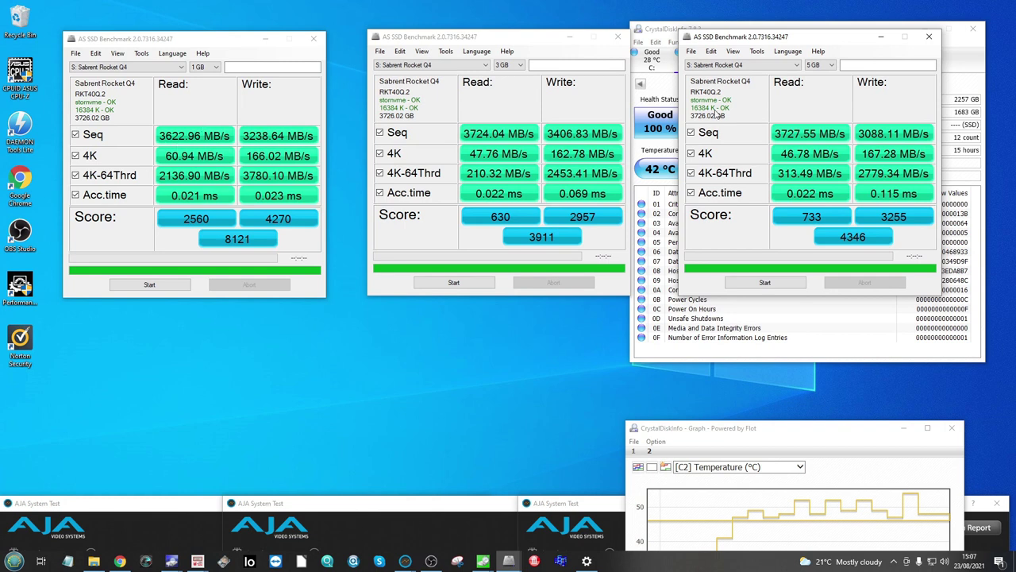
left_click(729, 45)
left_click_drag(731, 40, 731, 46)
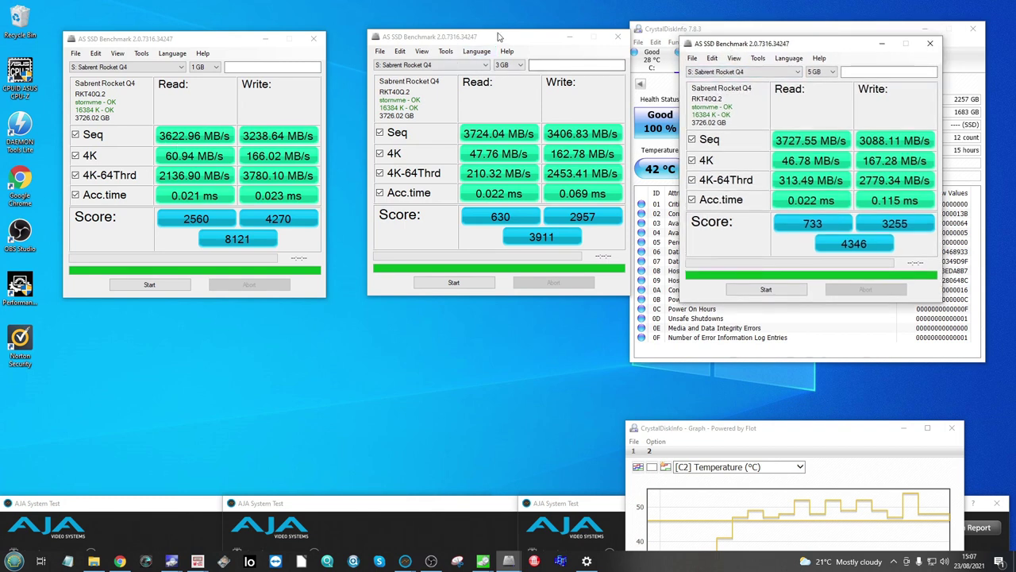
left_click_drag(499, 36, 488, 52)
left_click_drag(720, 47, 705, 42)
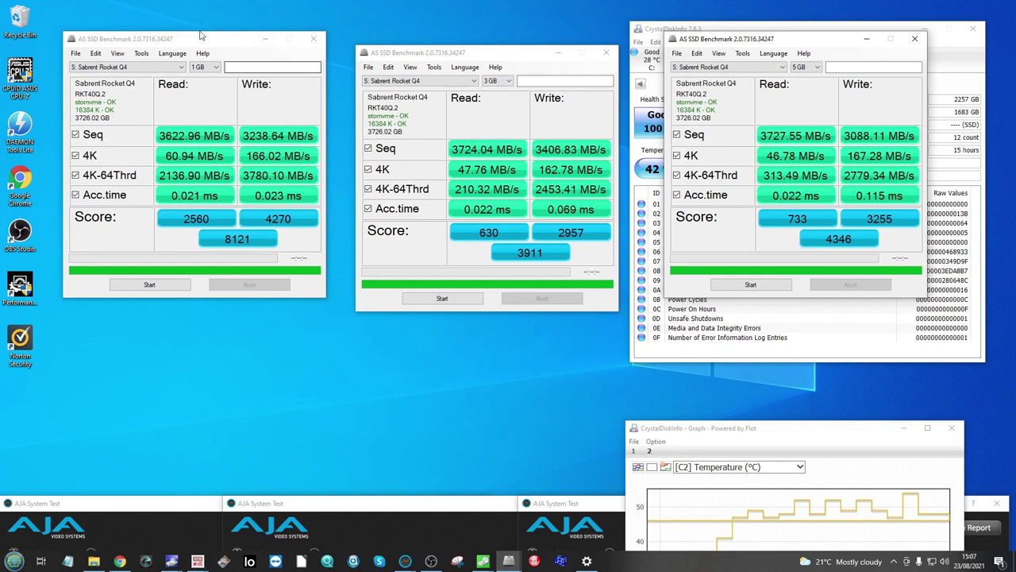
- Switch the 1 GB, 3 GB and 5 GB AS SSD results to iops
left_click(119, 68)
left_click(117, 54)
left_click(127, 77)
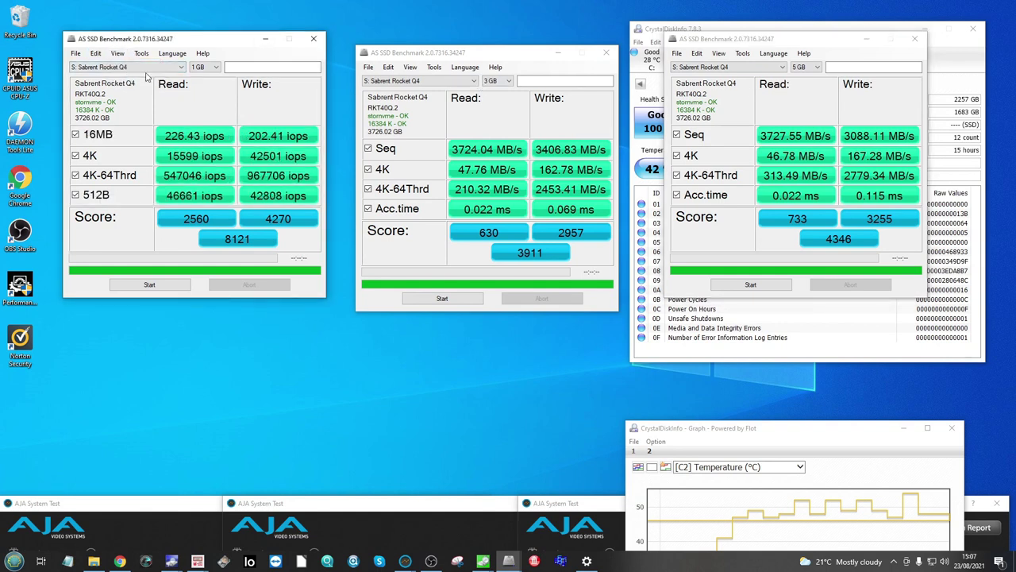
left_click(410, 68)
left_click(409, 68)
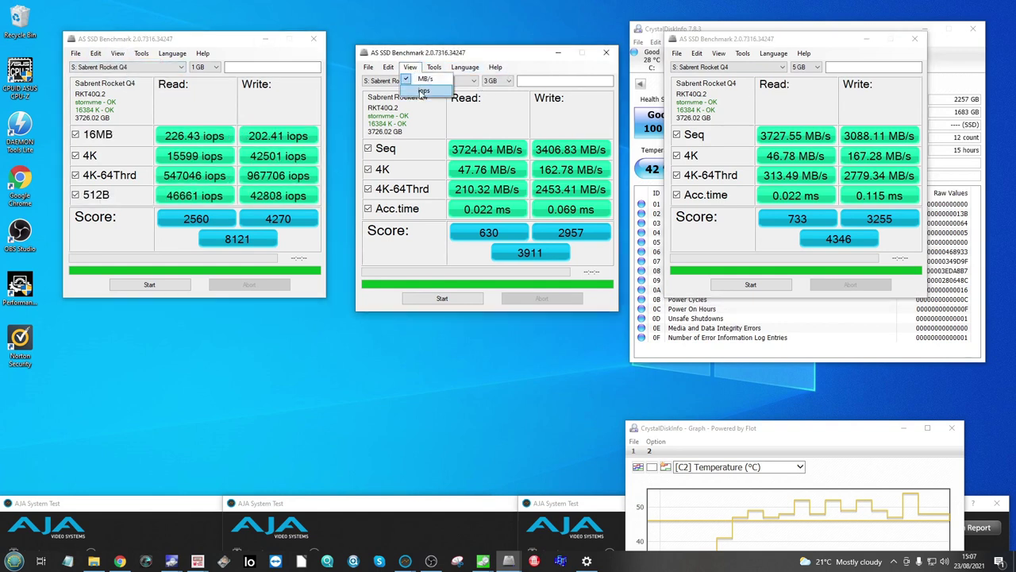
left_click(419, 88)
left_click(718, 86)
left_click(718, 53)
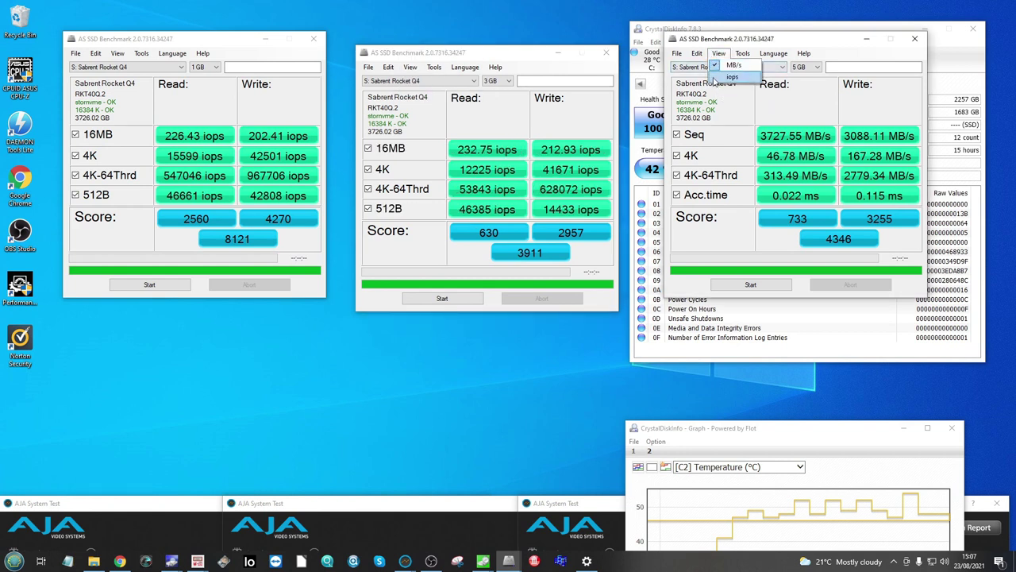
left_click(717, 80)
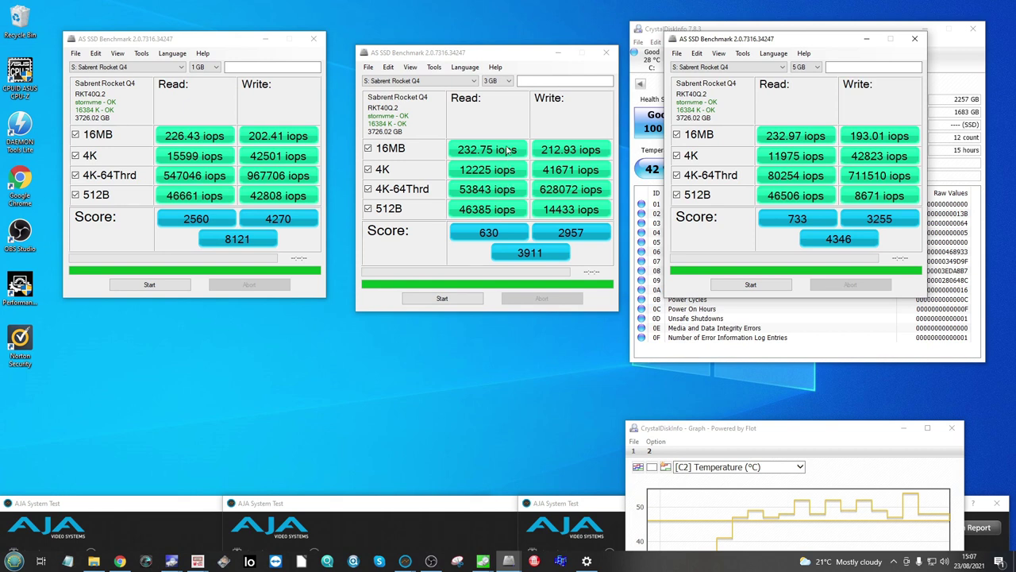
left_click(93, 561)
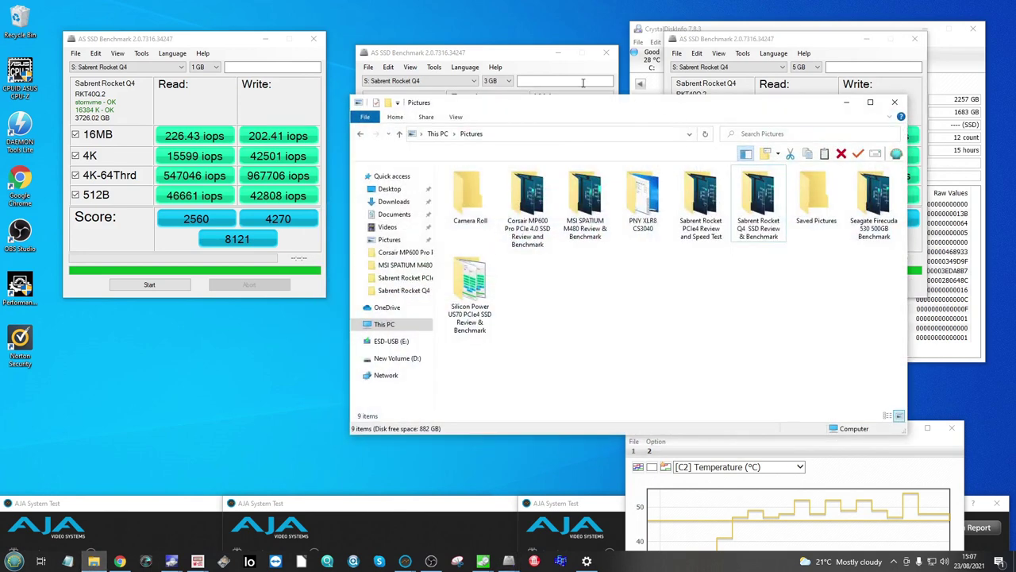
- Open the Sabrent Rocket PCIe4 Review and Speed Test folder with its 21 screenshots
double_click(701, 198)
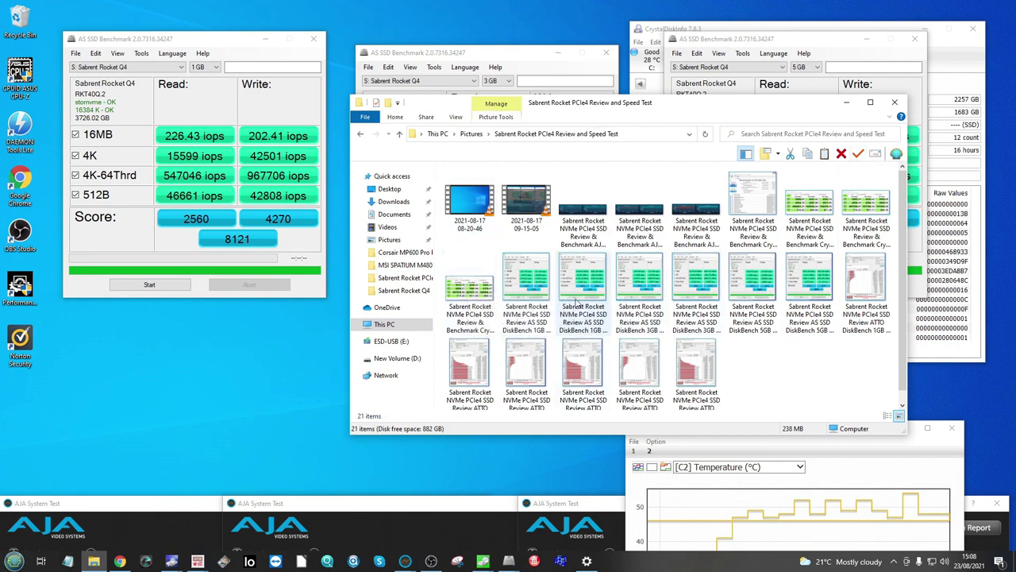
- Open the earlier Rocket's AS SSD 1GB IOPS screenshot and switch the live 1 GB results back to MB/s
double_click(526, 286)
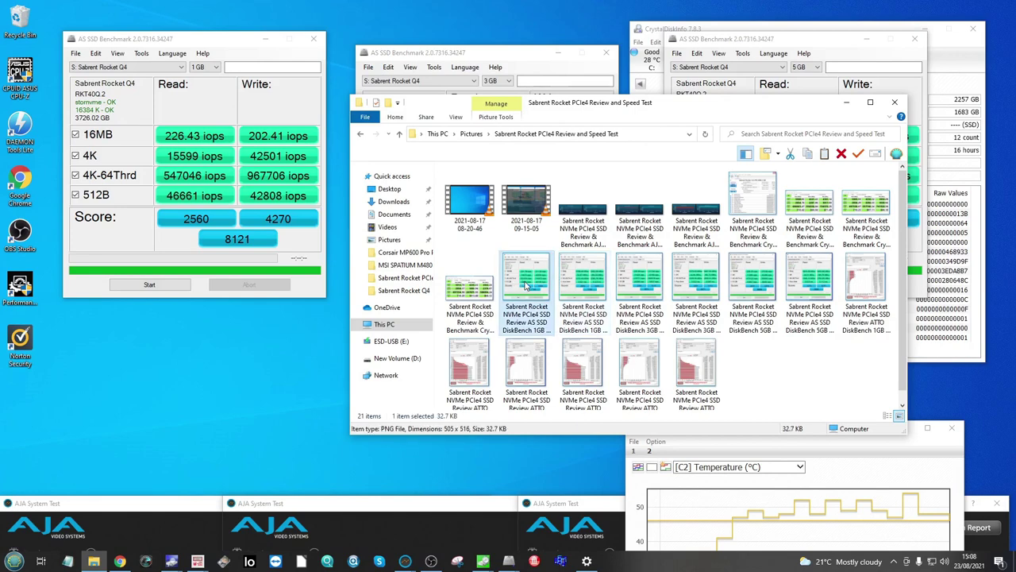
left_click_drag(702, 285, 497, 64)
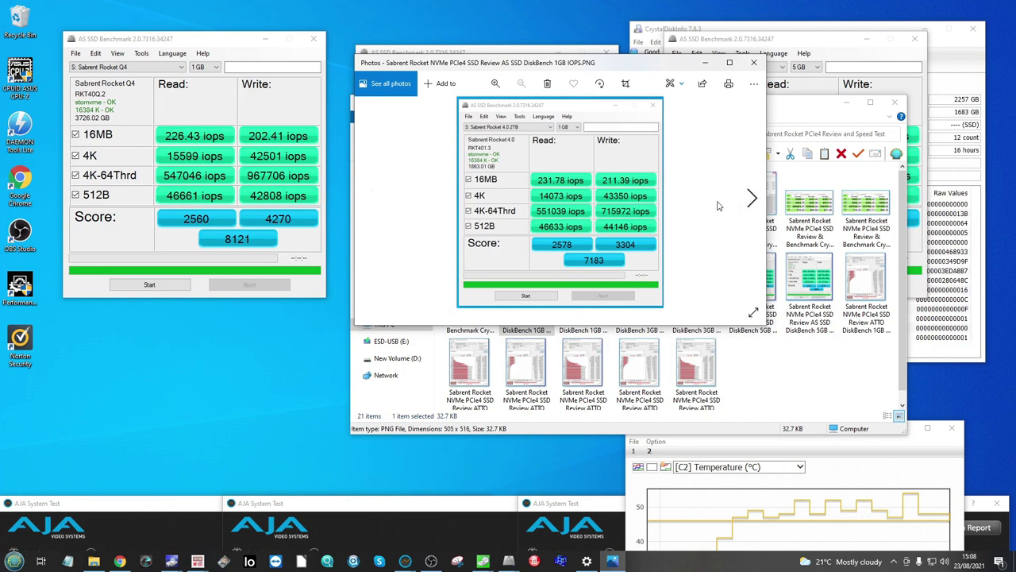
left_click(289, 245)
left_click_drag(125, 45, 125, 47)
left_click(118, 57)
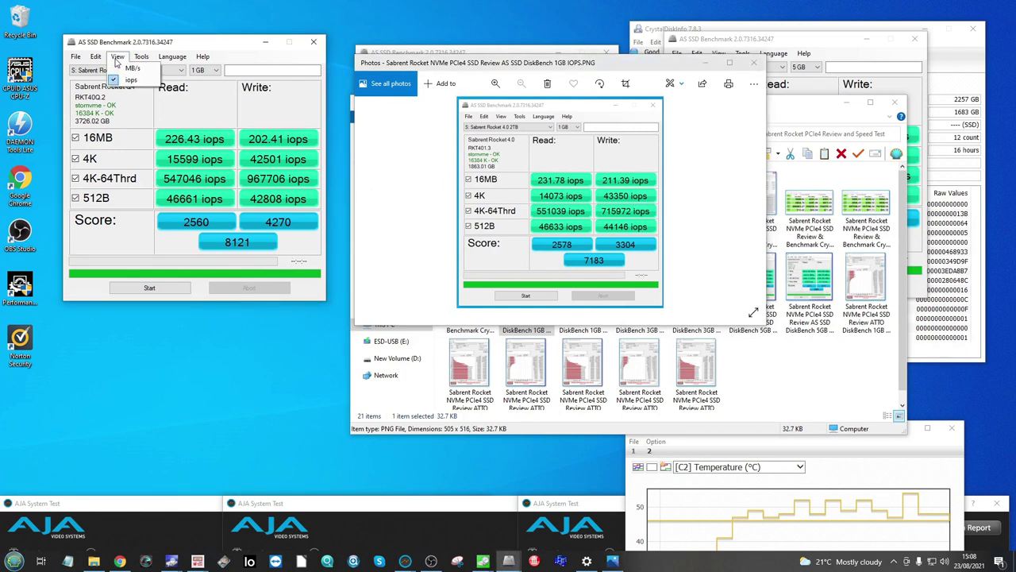
left_click(132, 69)
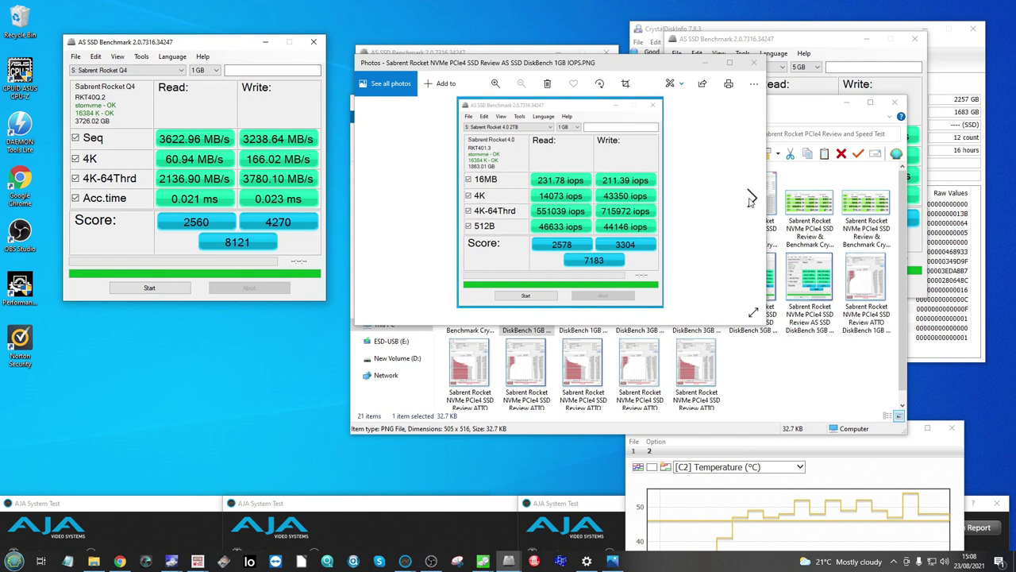
- View the next 1GB screenshot, close Photos, and open the earlier CrystalDiskMark 1GB screenshot
left_click(750, 199)
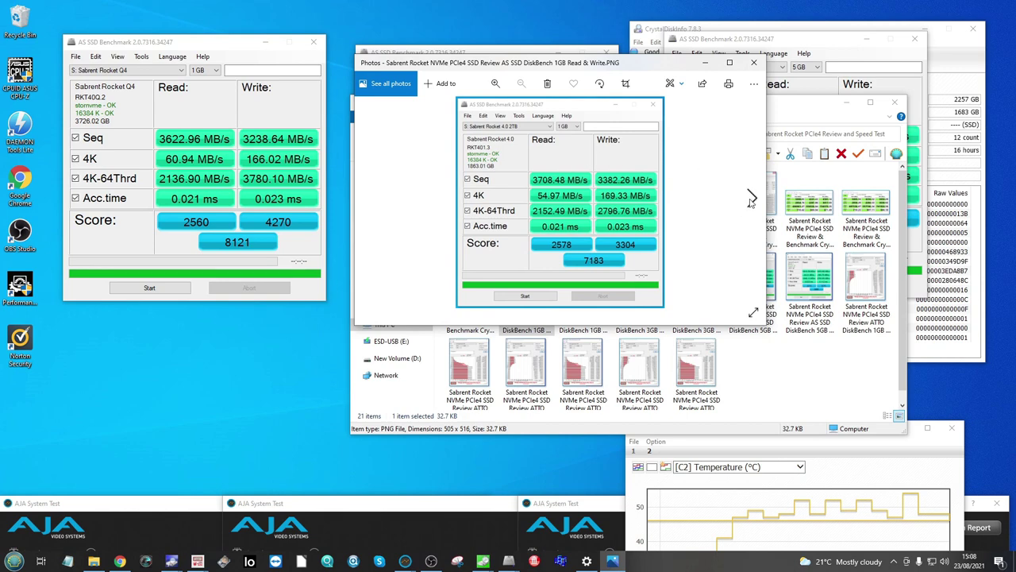
left_click(753, 62)
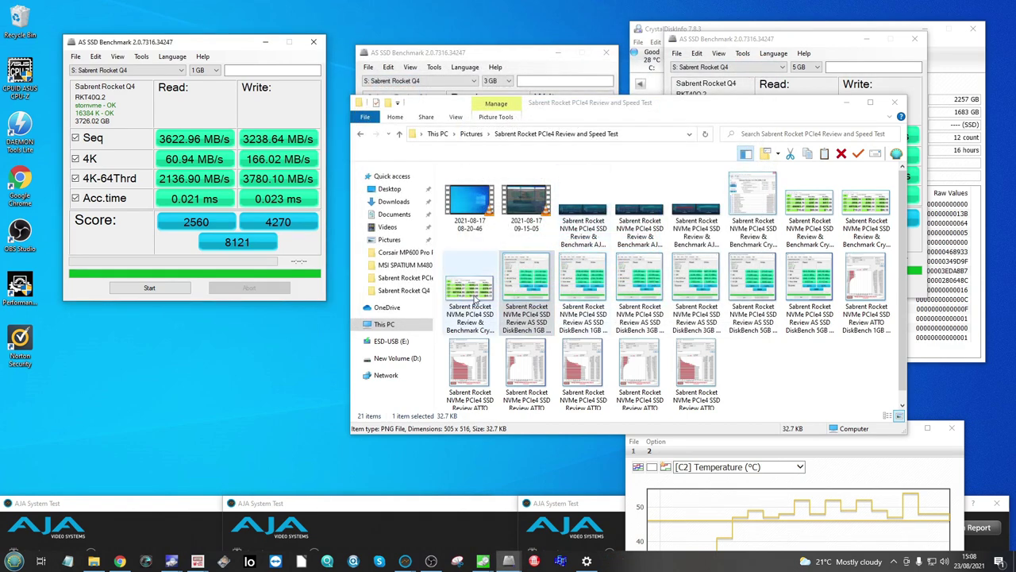
left_click(791, 237)
double_click(791, 241)
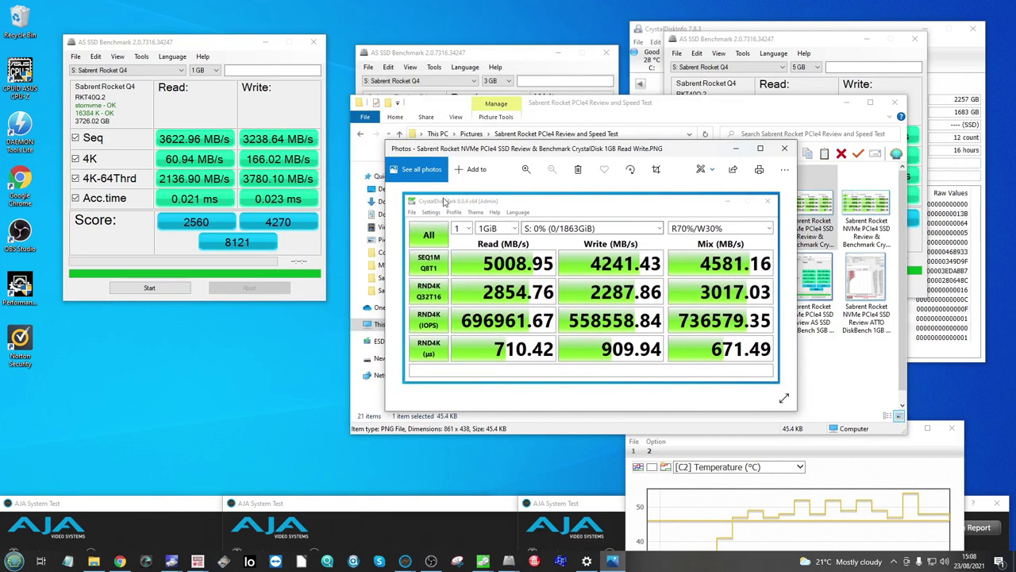
- Show the earlier 16GB screenshot and restore the new 16GiB CrystalDiskMark results to the lower left
left_click(785, 290)
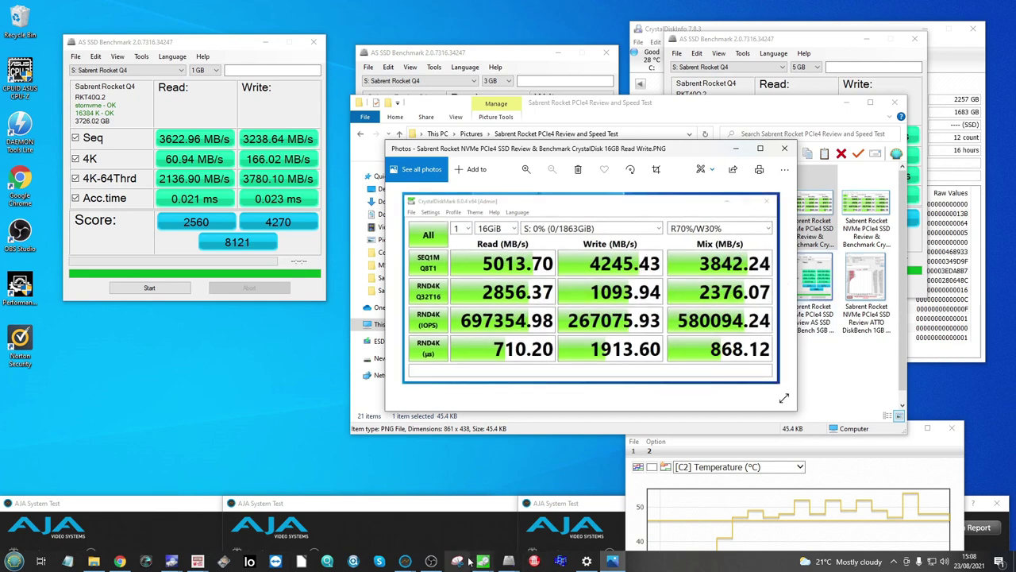
mouse_move(483, 561)
left_click(588, 524)
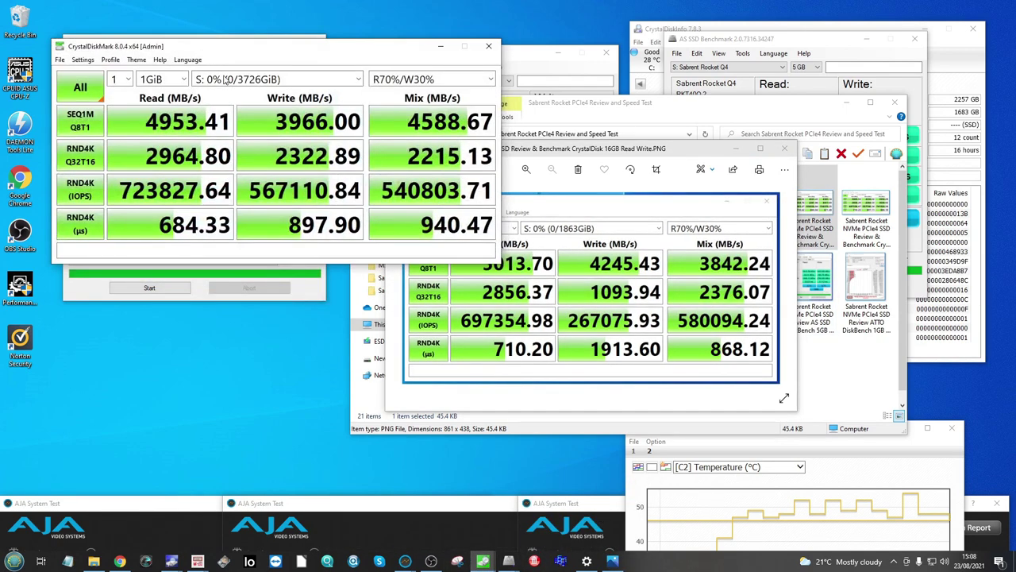
mouse_move(483, 560)
mouse_move(478, 520)
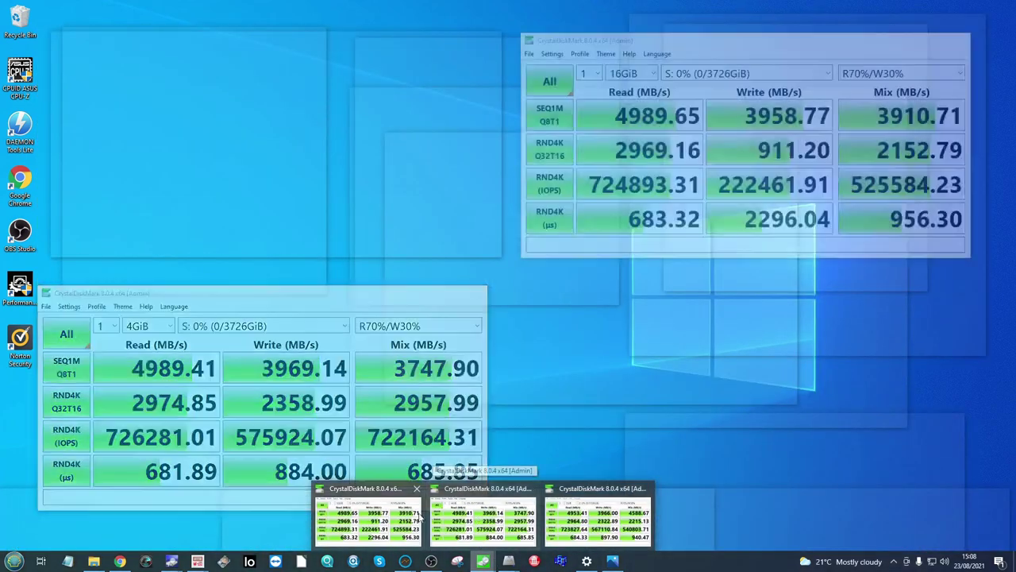
left_click(369, 515)
left_click_drag(646, 43, 151, 242)
- Close the earlier screenshots folder, compare the earlier Rocket result beside the new results, then minimize it
double_click(561, 110)
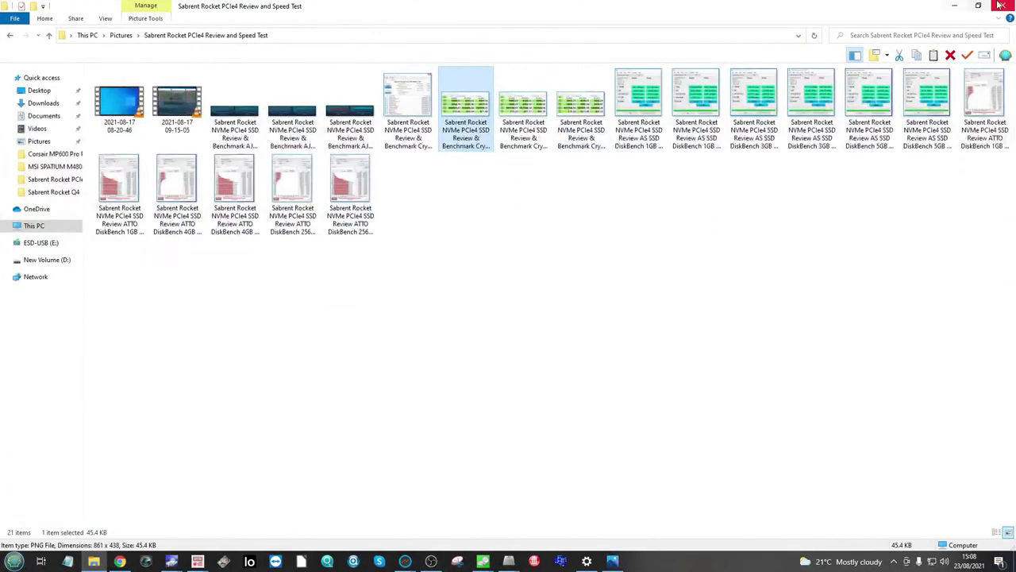
left_click(1002, 5)
left_click_drag(581, 198, 680, 214)
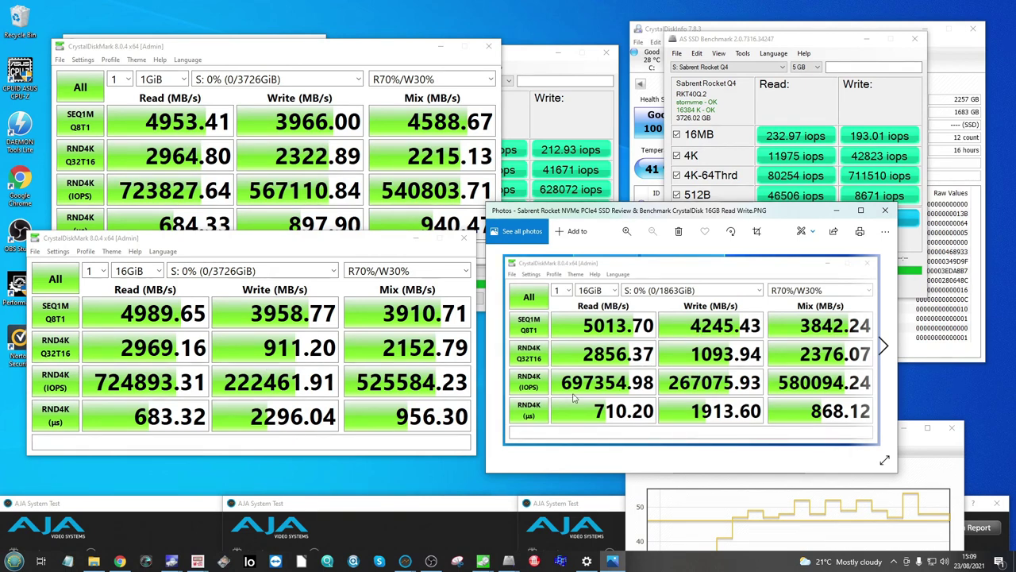
left_click(836, 211)
- Minimize the CrystalDiskMark, AS SSD and CrystalDiskInfo windows, then restore the AJA 1 GB and 4 GB results
left_click(414, 237)
left_click(441, 46)
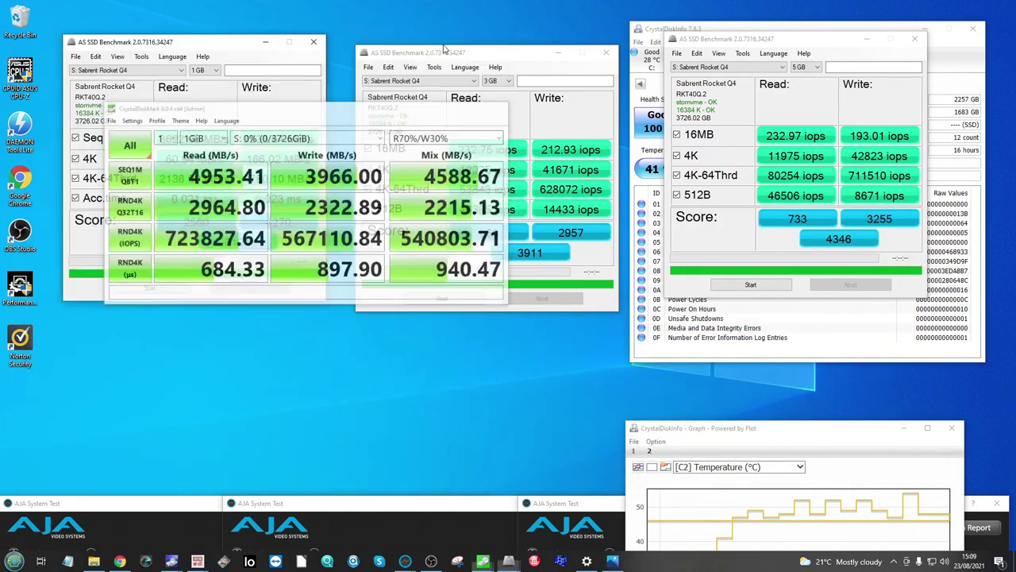
left_click(265, 42)
left_click(558, 52)
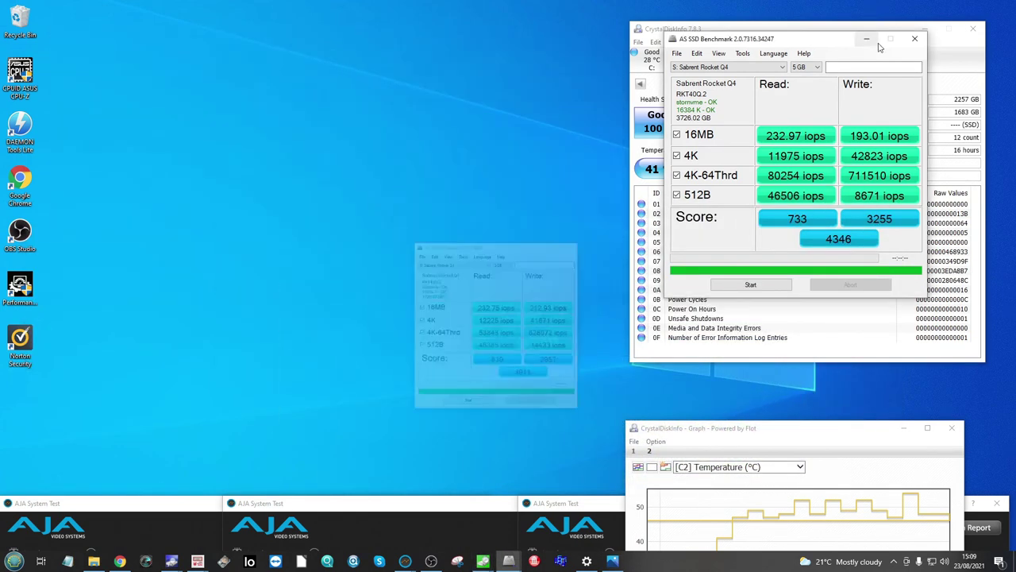
left_click(866, 39)
left_click(925, 30)
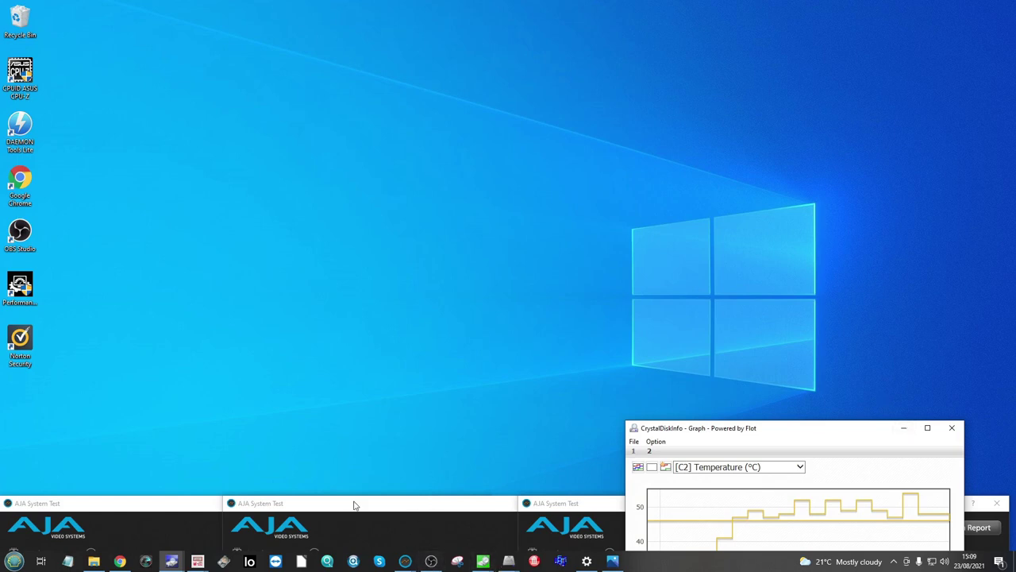
left_click(143, 505)
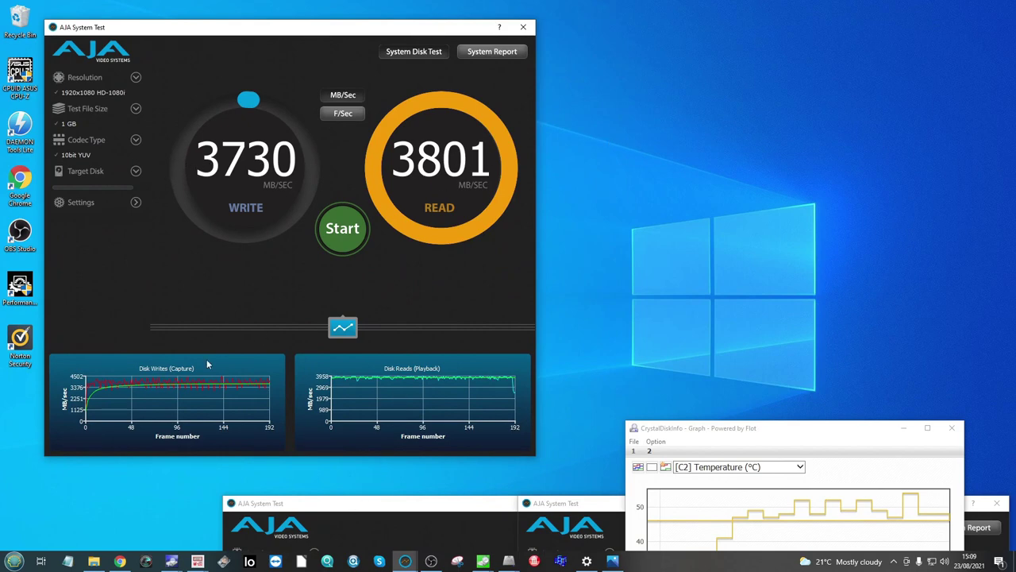
left_click(278, 509)
- Arrange the AJA 4 GB and 16 GB results (3587/3732 MB/s) to compare with the 1 GB run
left_click_drag(647, 104, 592, 38)
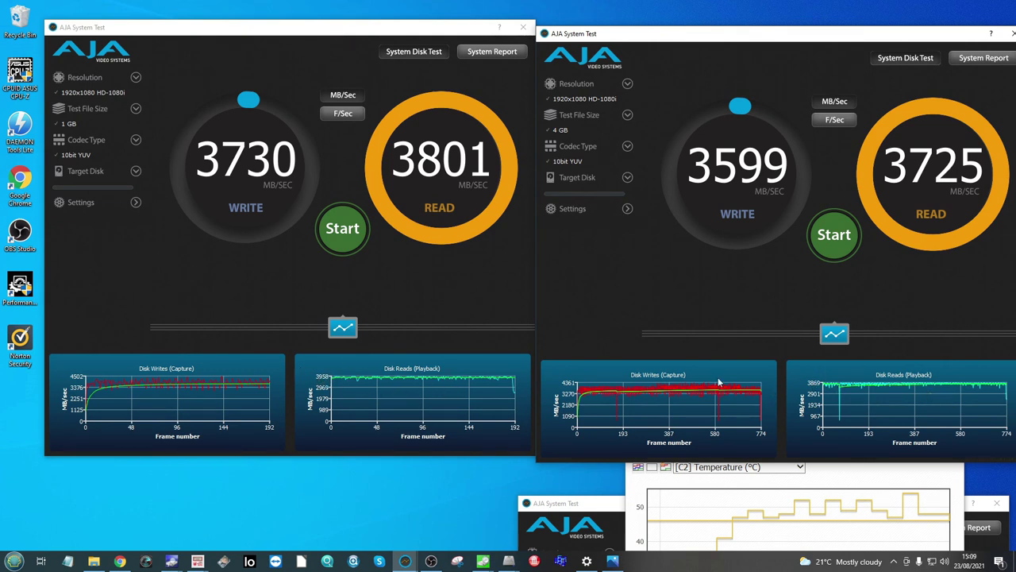
left_click_drag(577, 505, 337, 11)
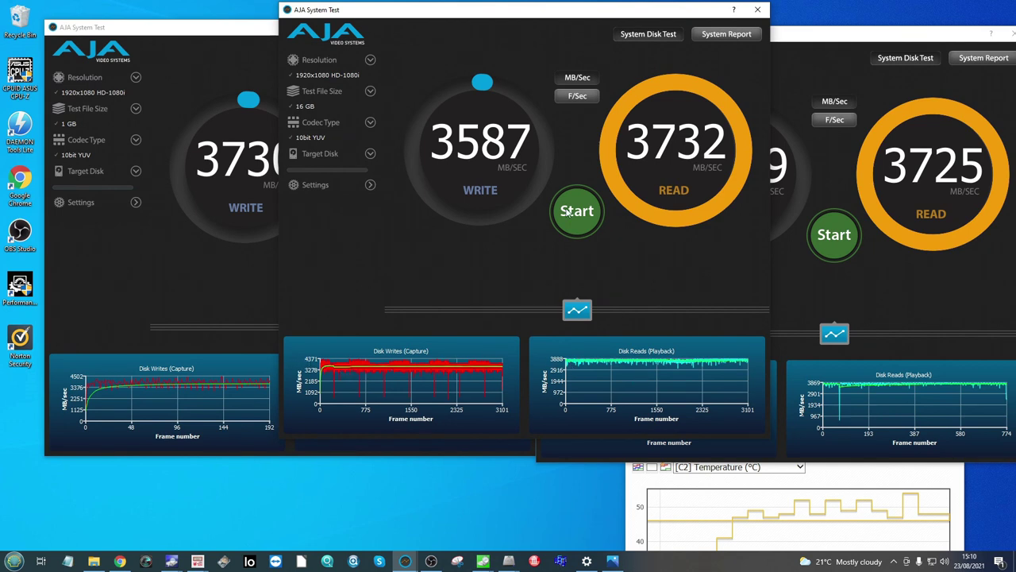
left_click_drag(543, 22, 560, 133)
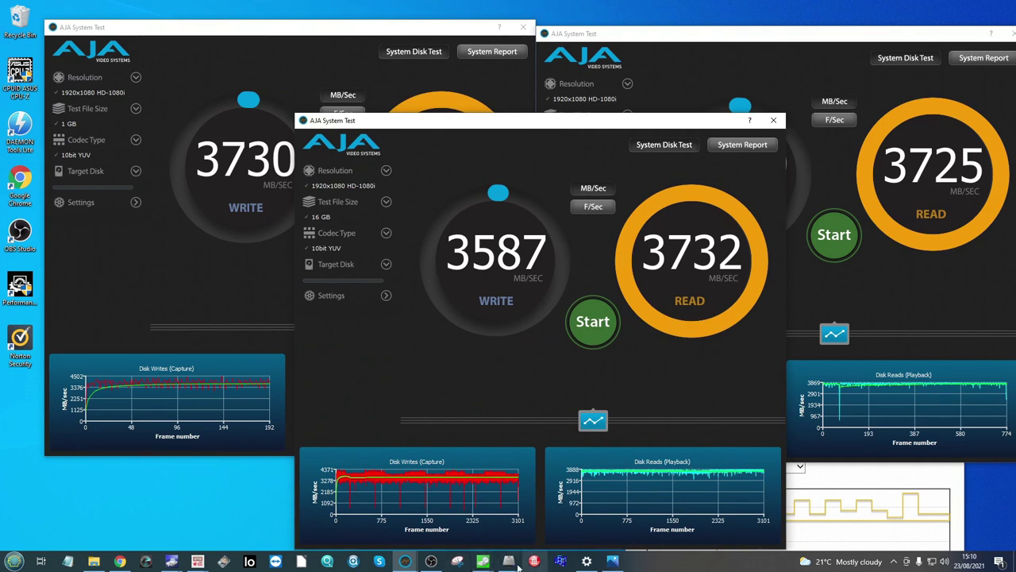
- Move the 16 GB, 1 GB and 4 GB AJA windows down to the bottom of the screen
left_click_drag(725, 117, 679, 519)
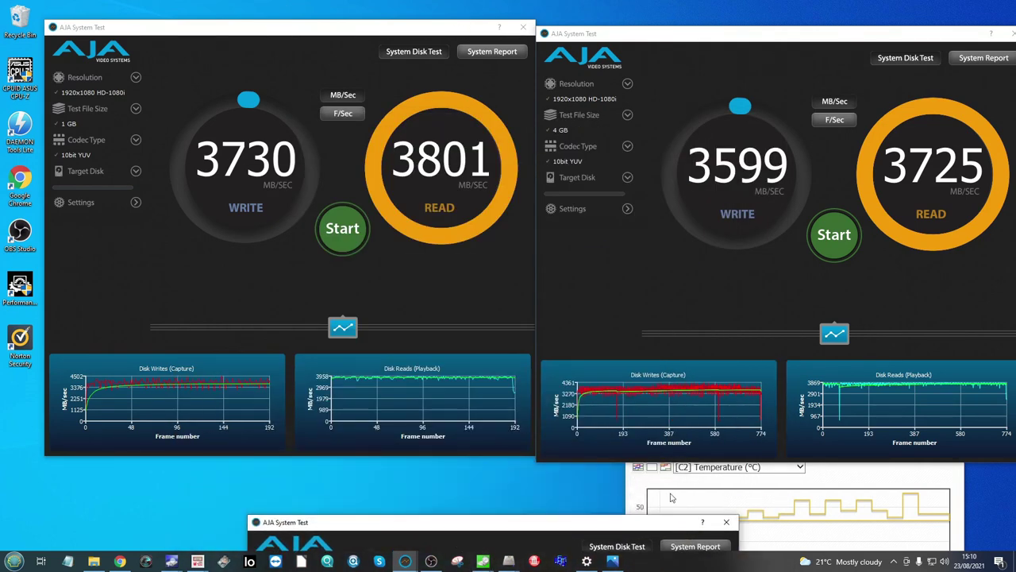
left_click_drag(366, 56, 315, 523)
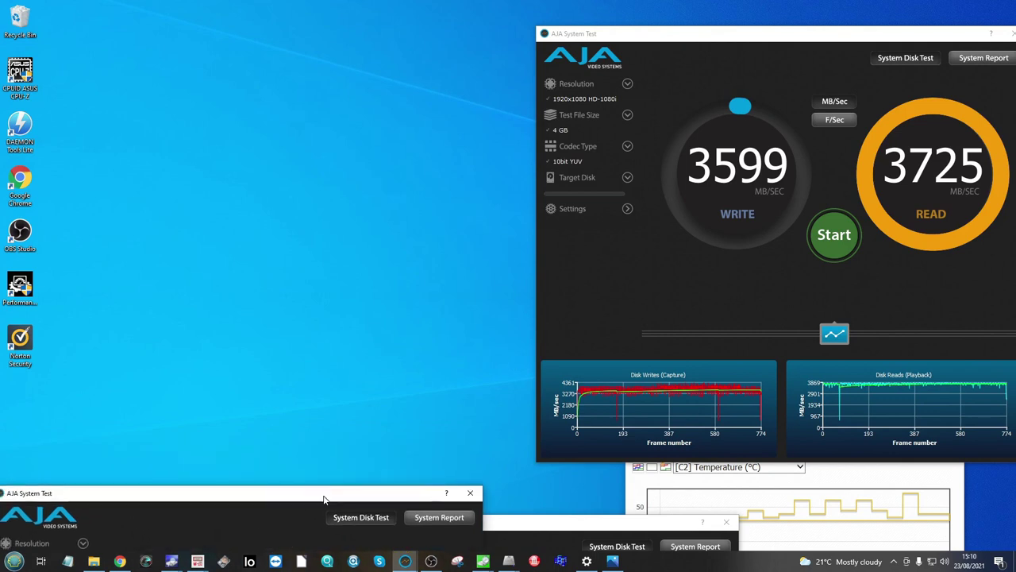
left_click_drag(706, 39, 691, 487)
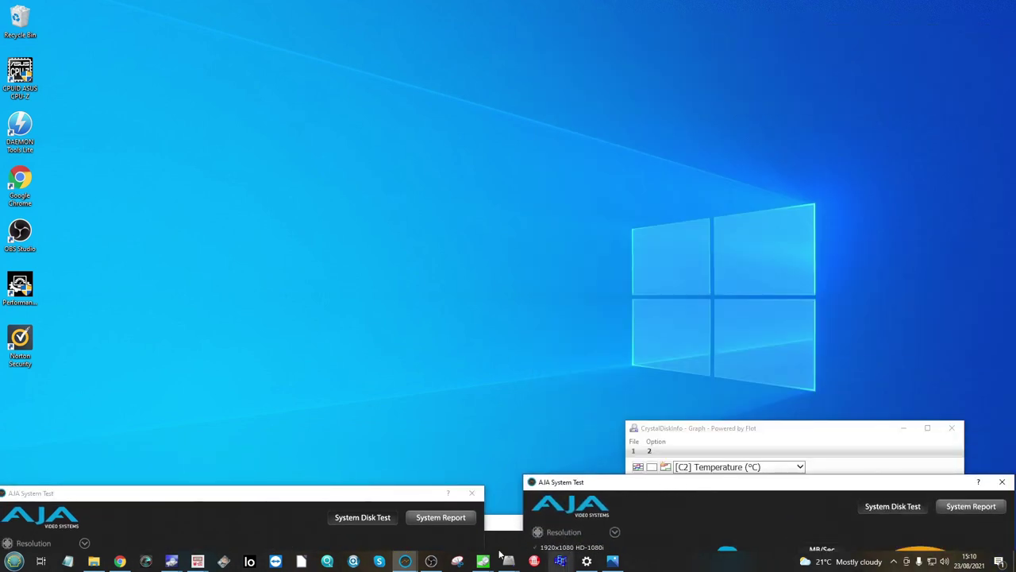
mouse_move(484, 564)
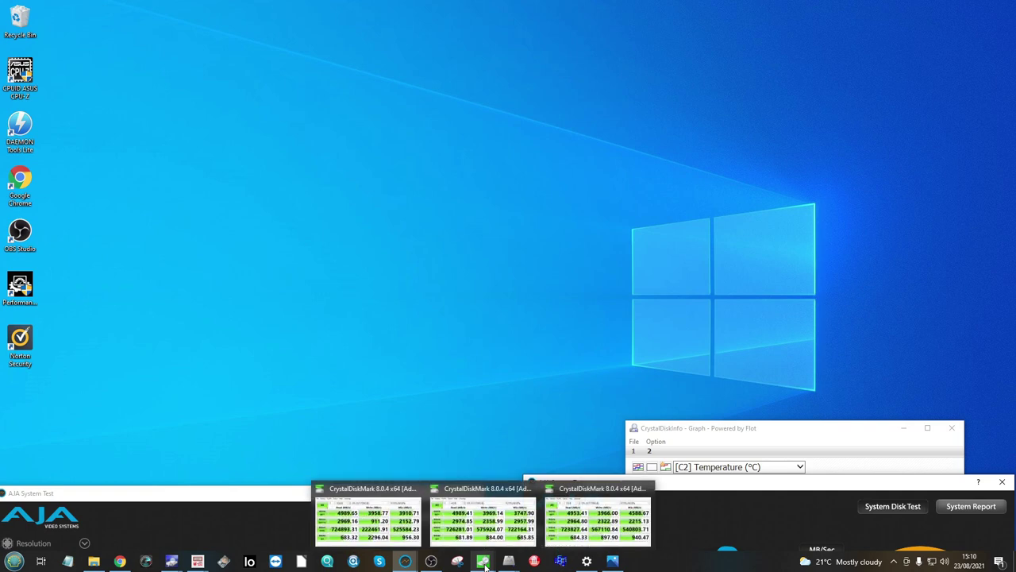
- Place CrystalDiskInfo's drive details (Good 100%, 41 °C) beside its temperature graph
left_click(196, 548)
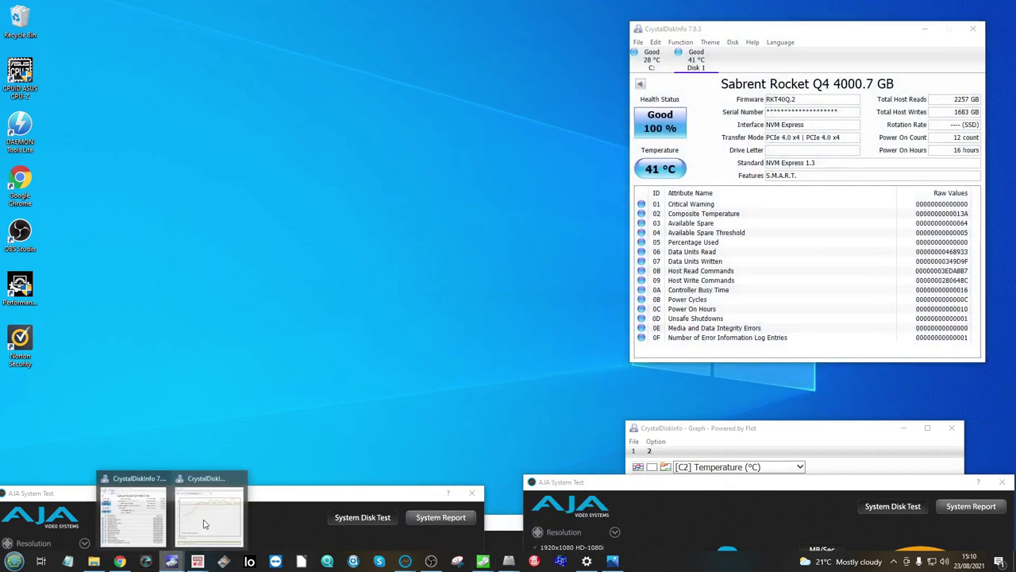
left_click(211, 515)
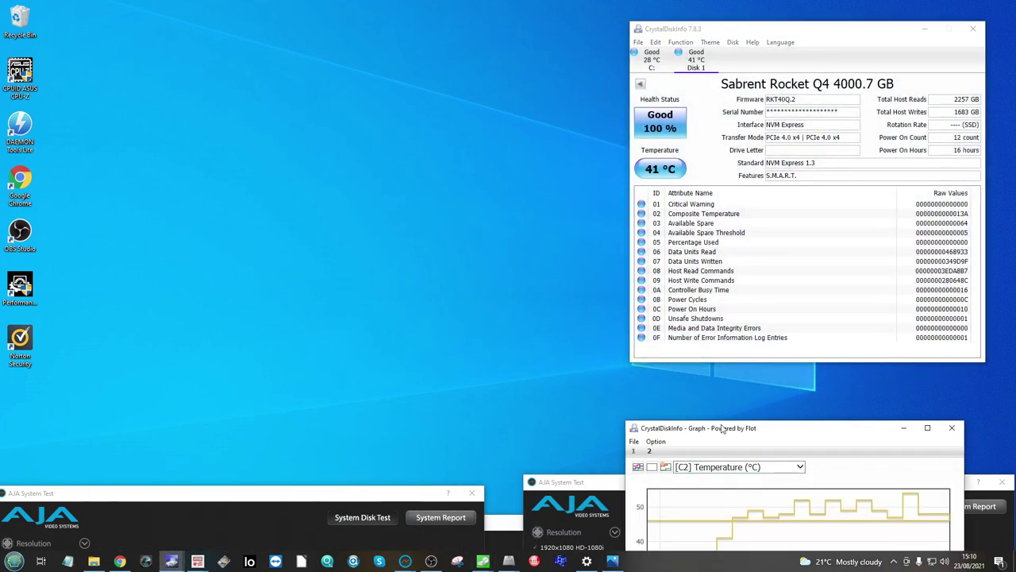
left_click_drag(724, 430, 358, 45)
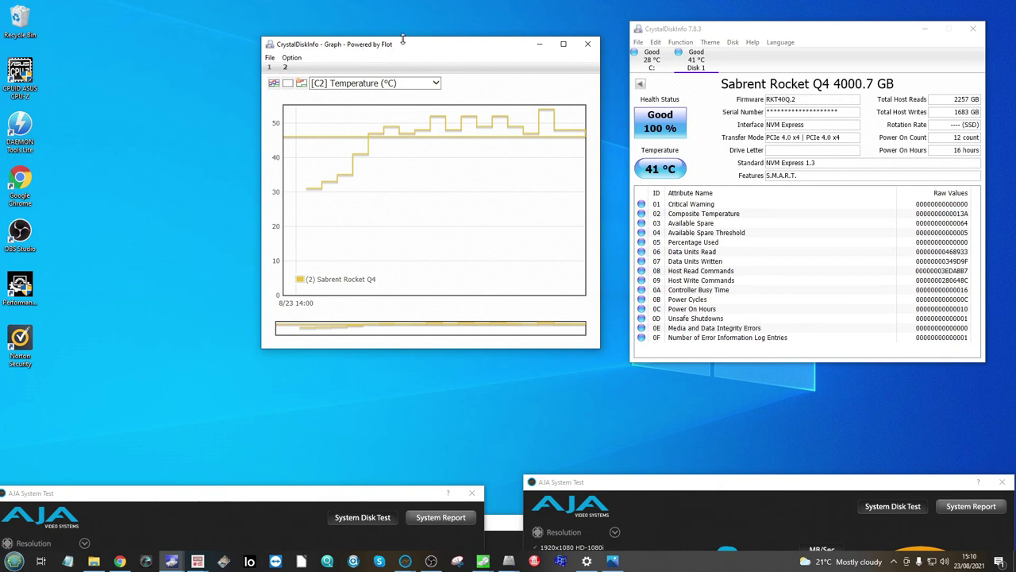
left_click_drag(429, 53, 423, 48)
left_click_drag(695, 33, 691, 33)
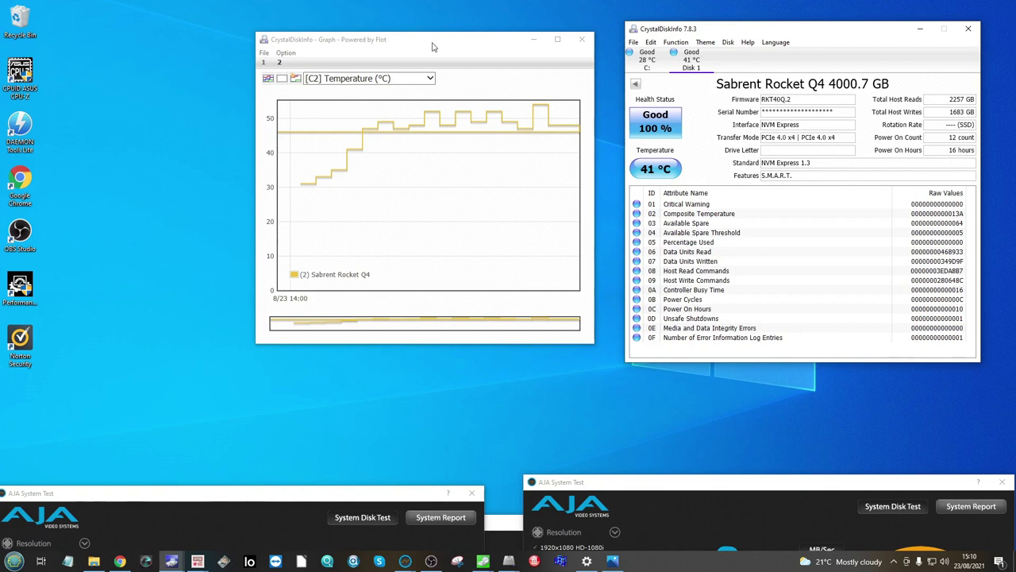
left_click_drag(430, 41, 444, 40)
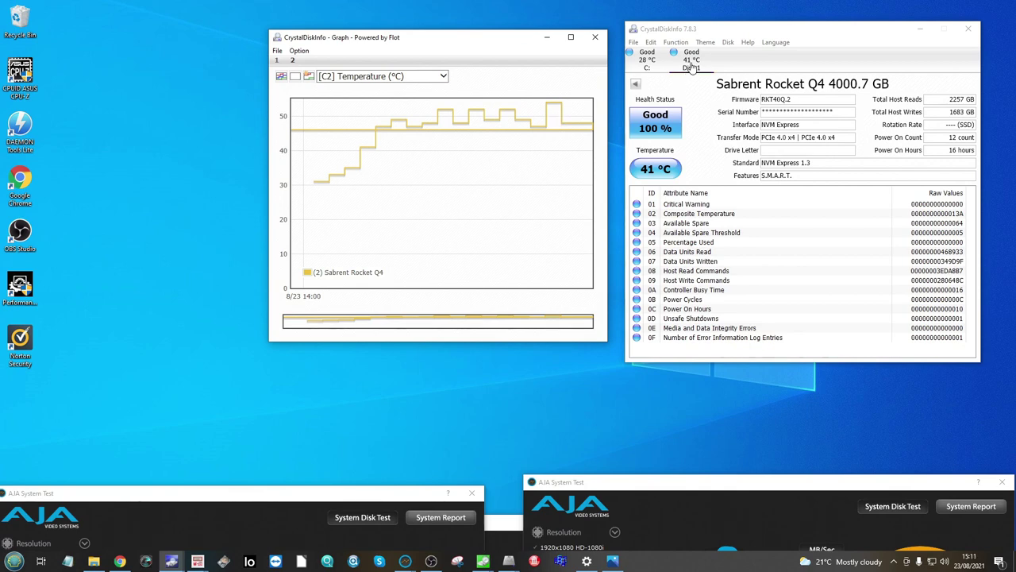
left_click_drag(706, 29, 731, 95)
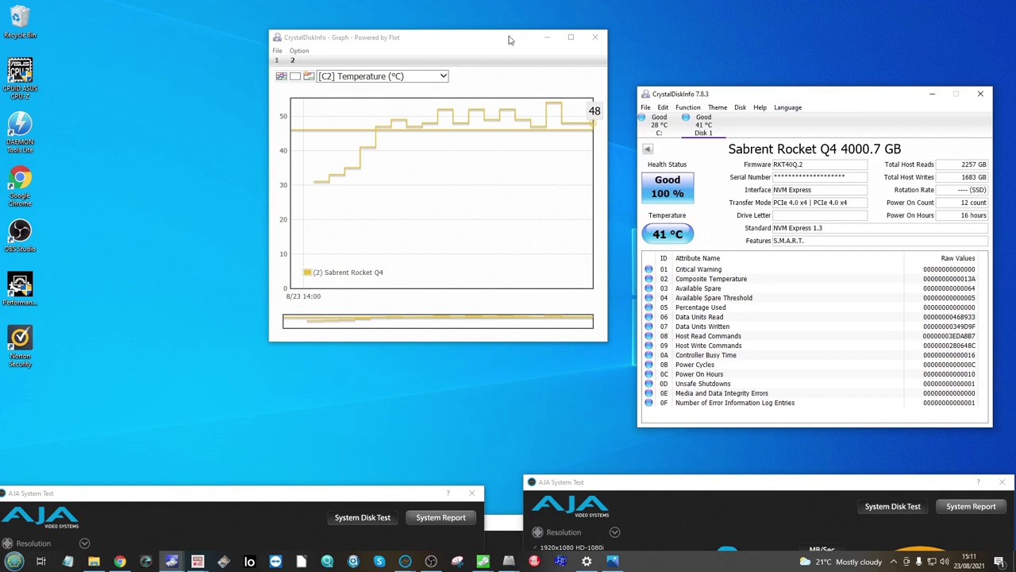
left_click_drag(510, 39, 516, 101)
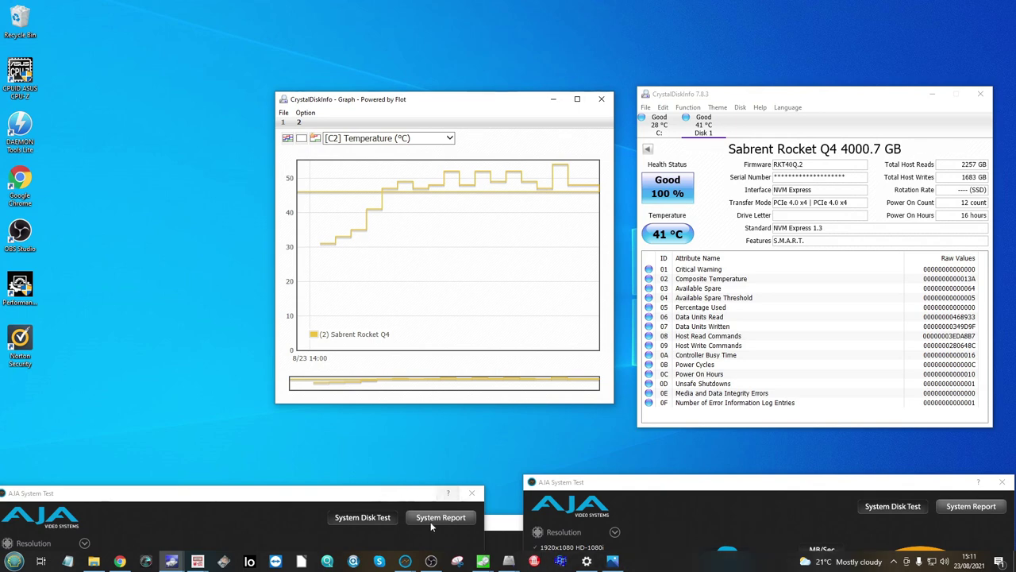
mouse_move(433, 562)
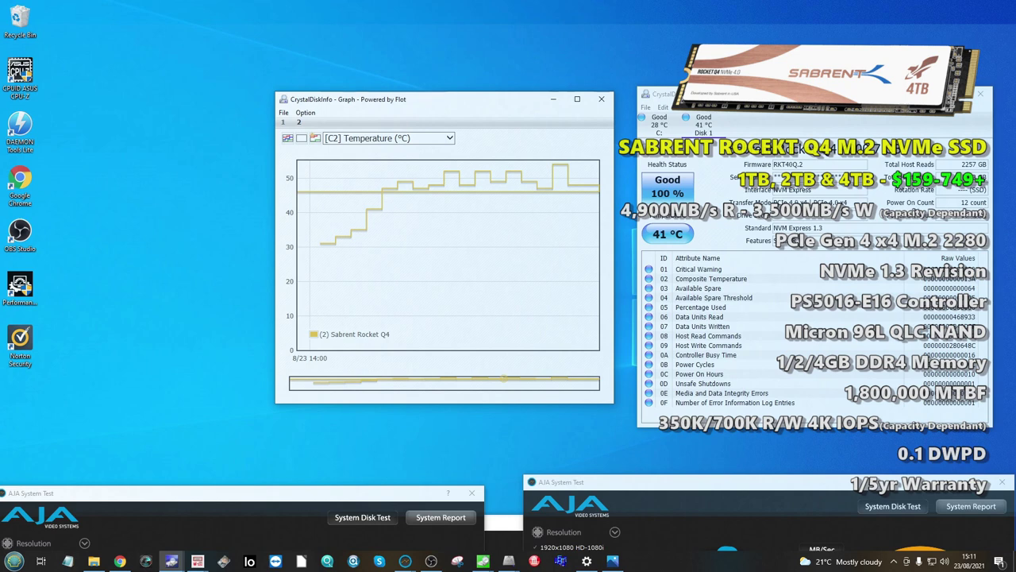
left_click_drag(714, 94, 710, 91)
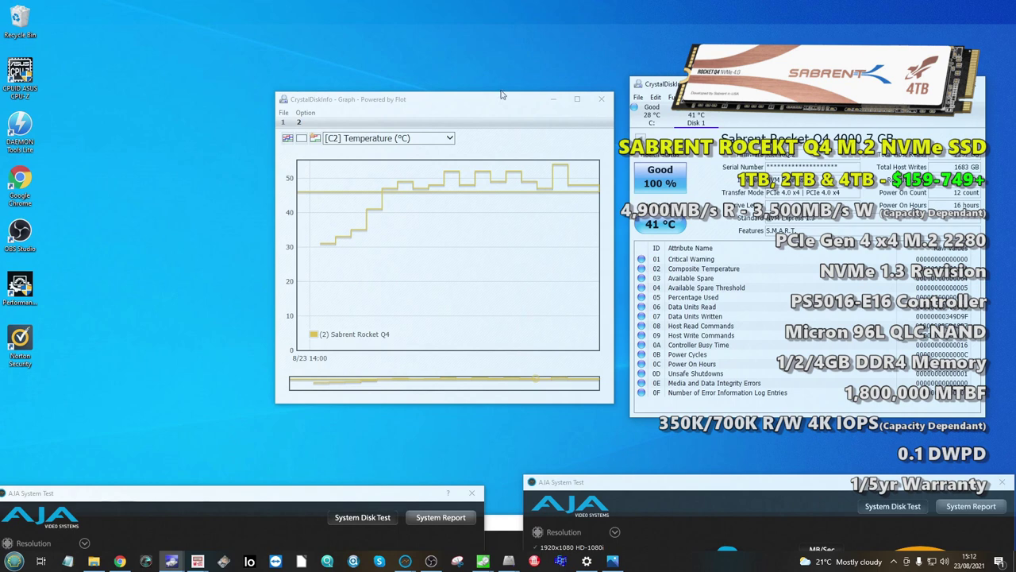
left_click_drag(500, 94, 495, 86)
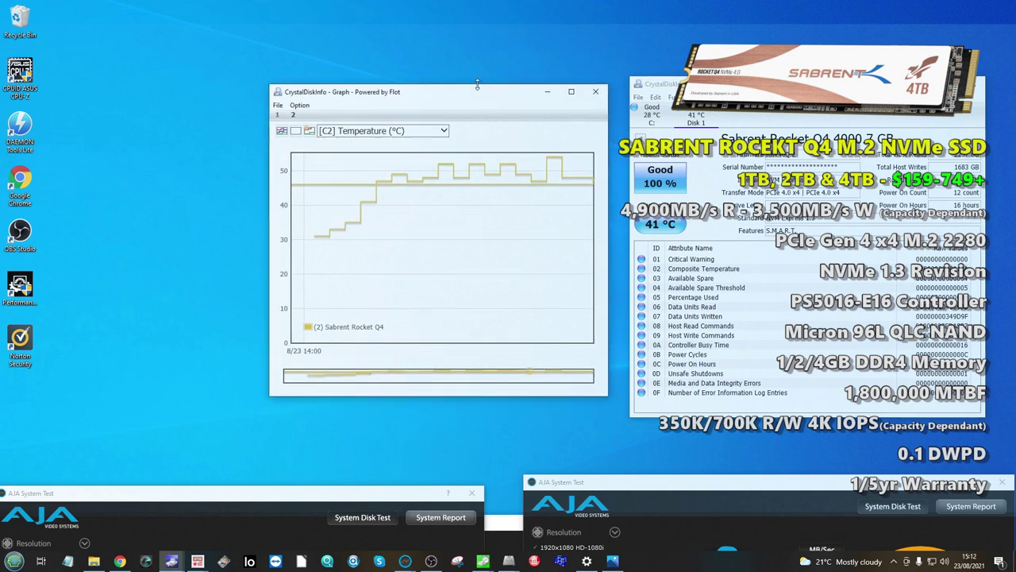
mouse_move(473, 184)
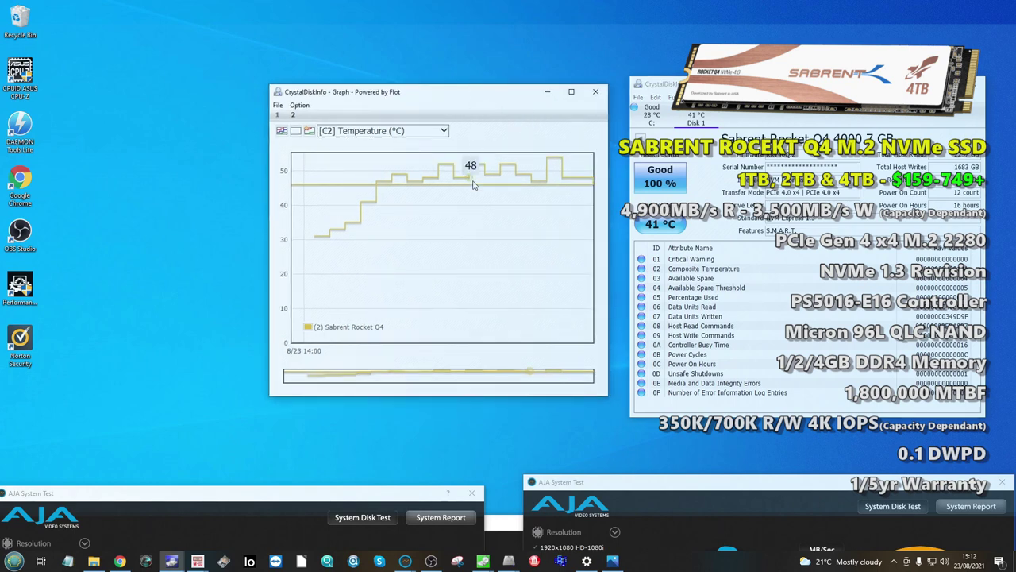